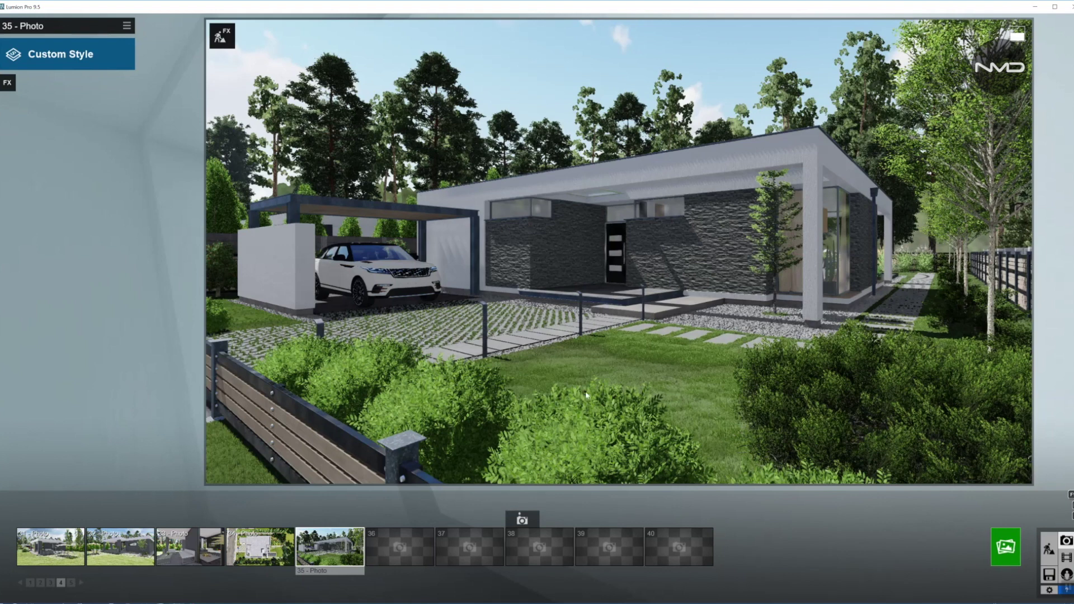
Render photo 35 as a Desktop 1920x1080 JPG, save it, and select empty slot 36.
mouse_move(508, 358)
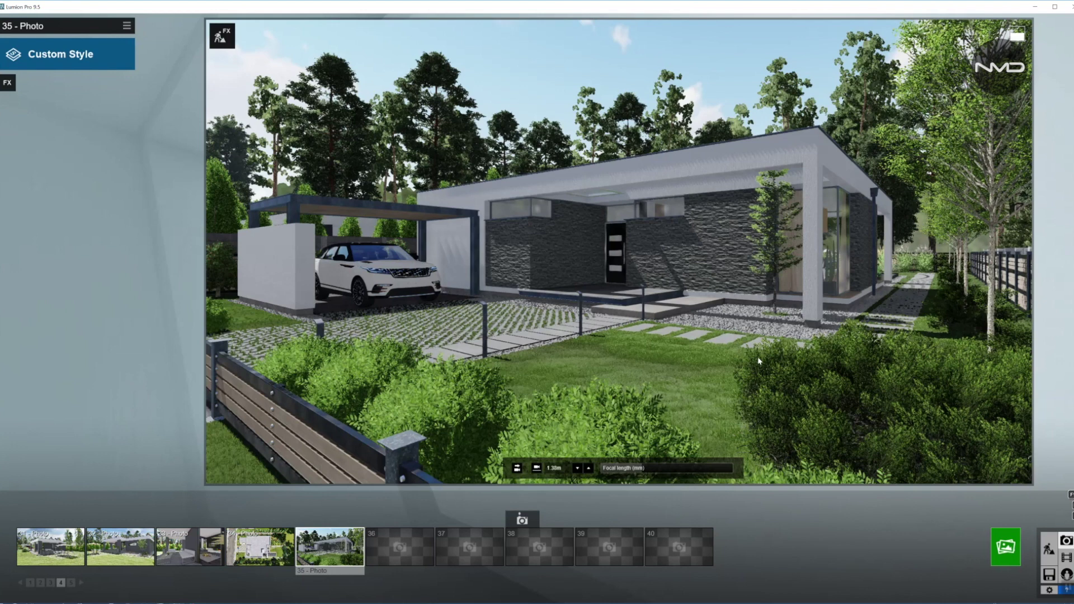
left_click(1010, 550)
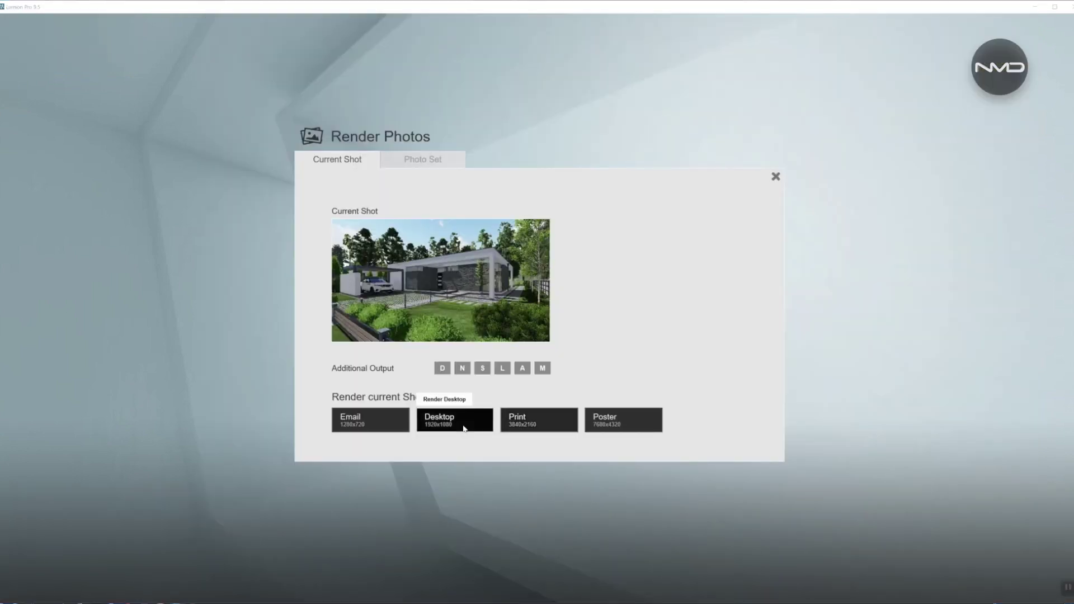
left_click(442, 420)
left_click(503, 166)
key("Return")
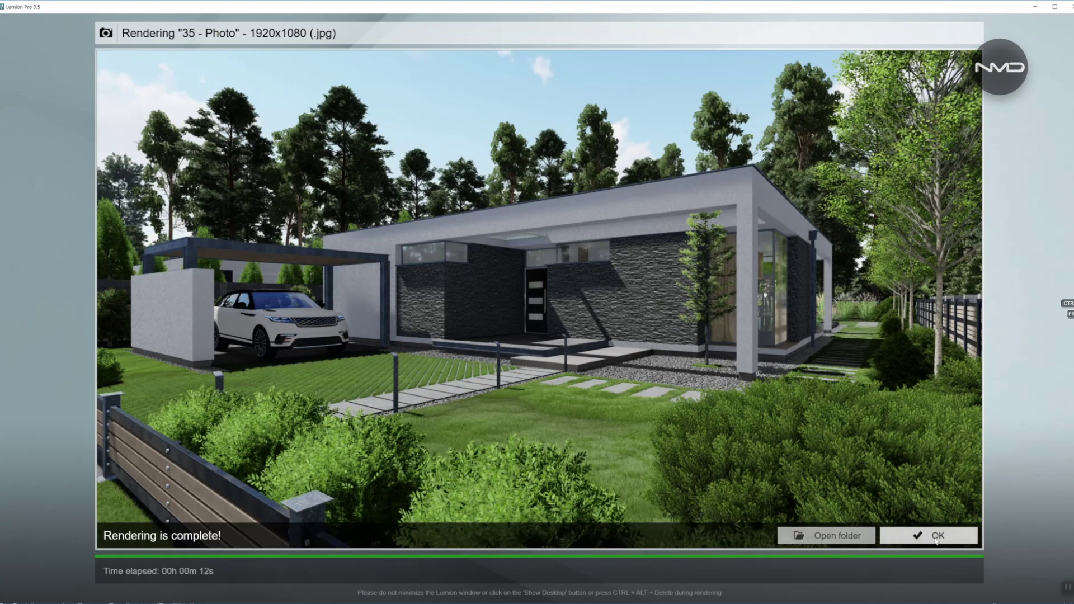
left_click(935, 536)
left_click(399, 547)
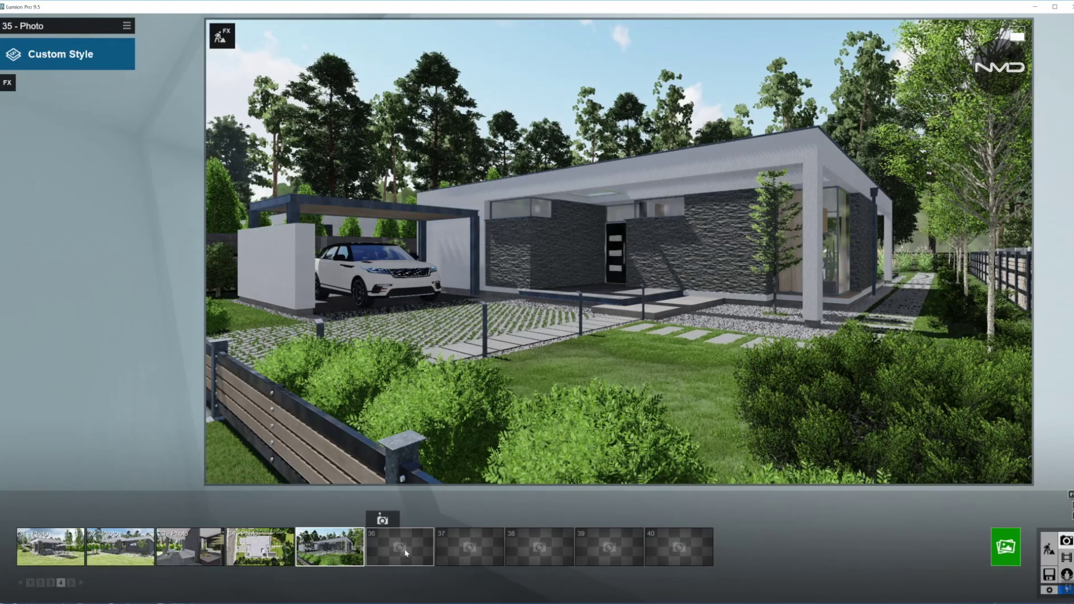
Store the current camera view as photo 36 and apply the Realistic style.
left_click(376, 516)
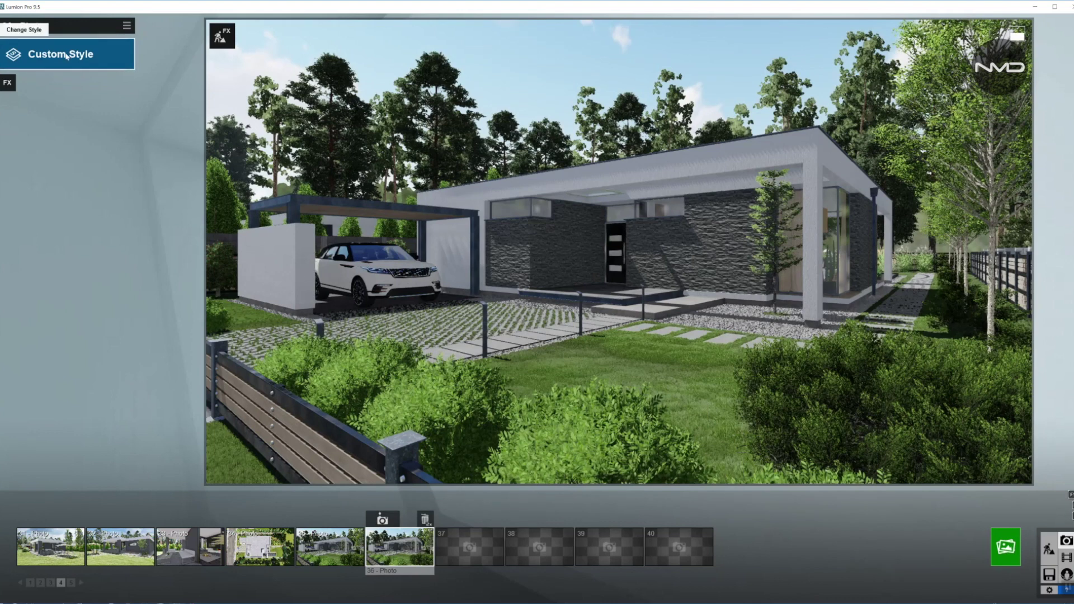
left_click(70, 59)
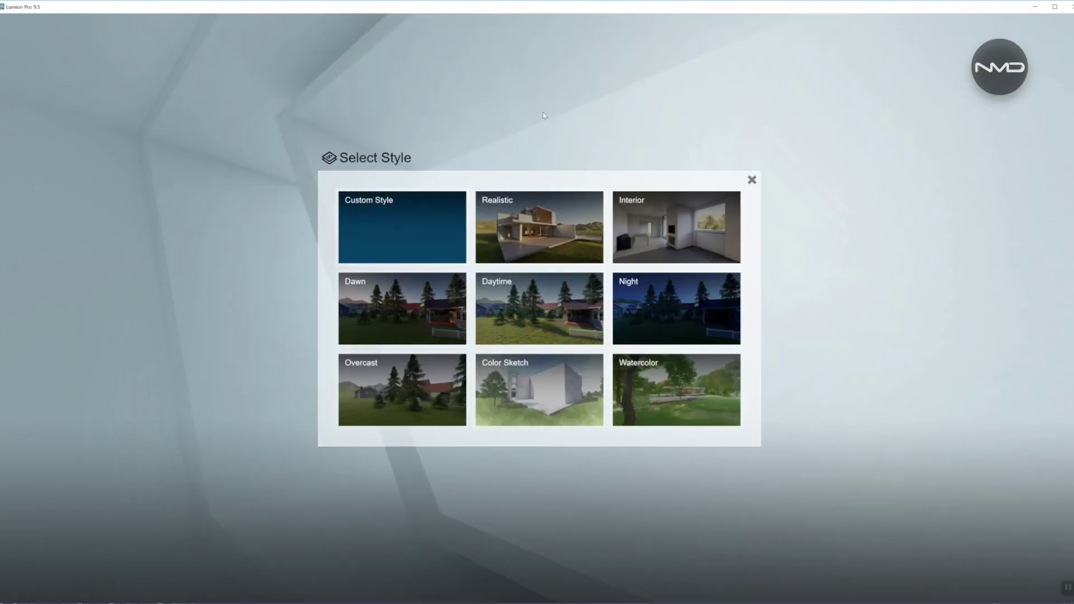
left_click(560, 226)
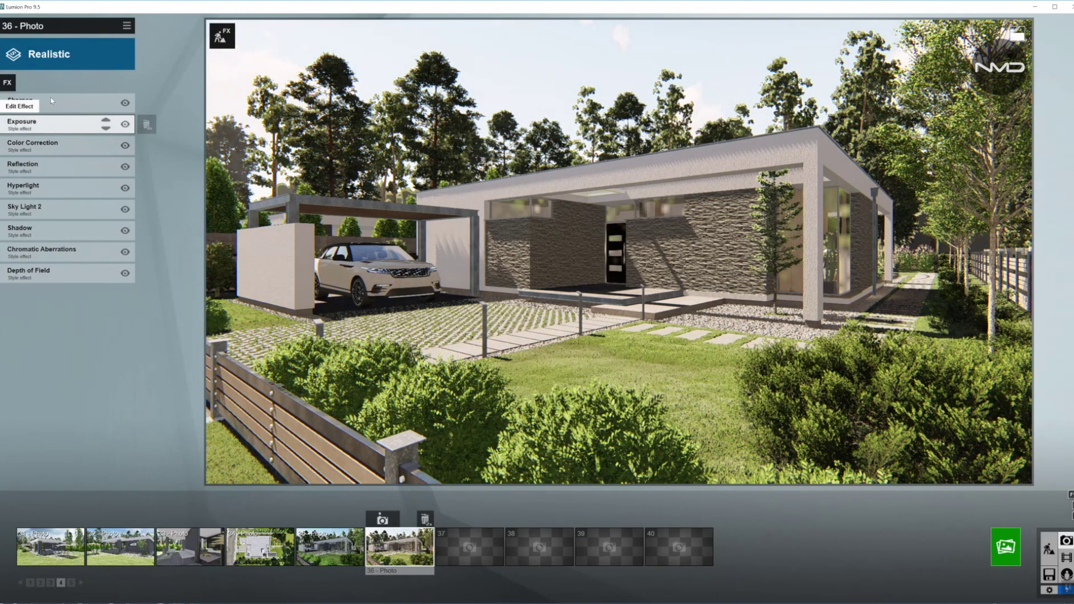
left_click(8, 83)
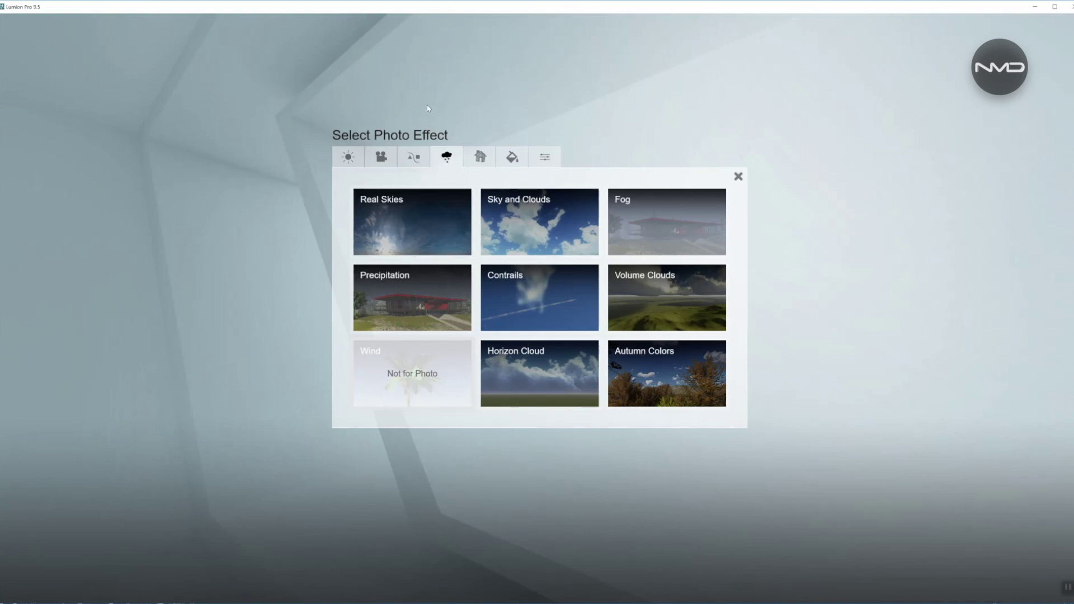
Add a Real Skies effect to photo 36 using a Cloudy sky.
left_click(419, 227)
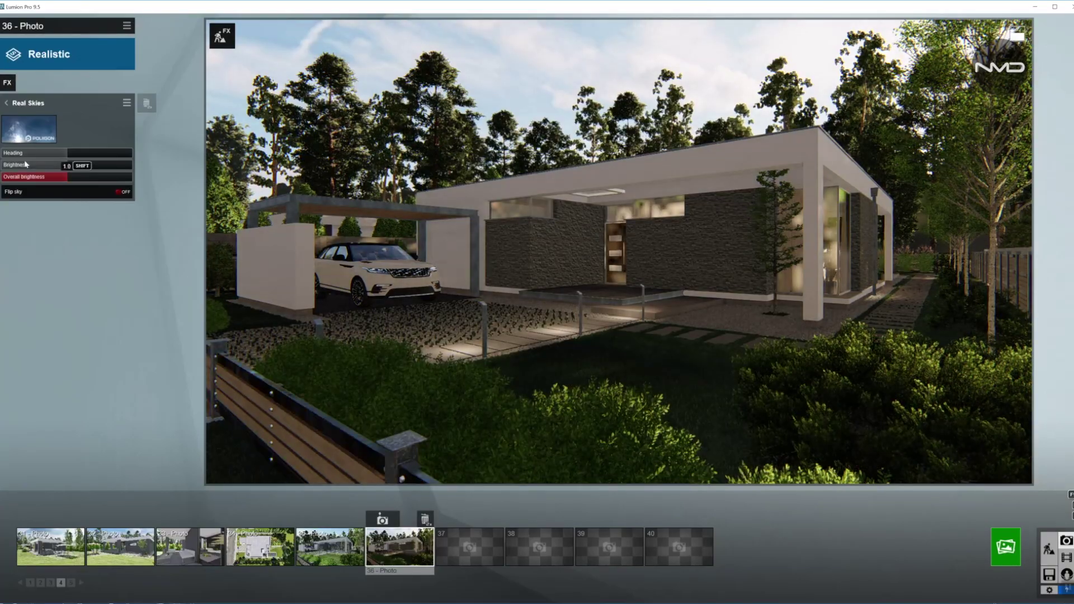
left_click(31, 126)
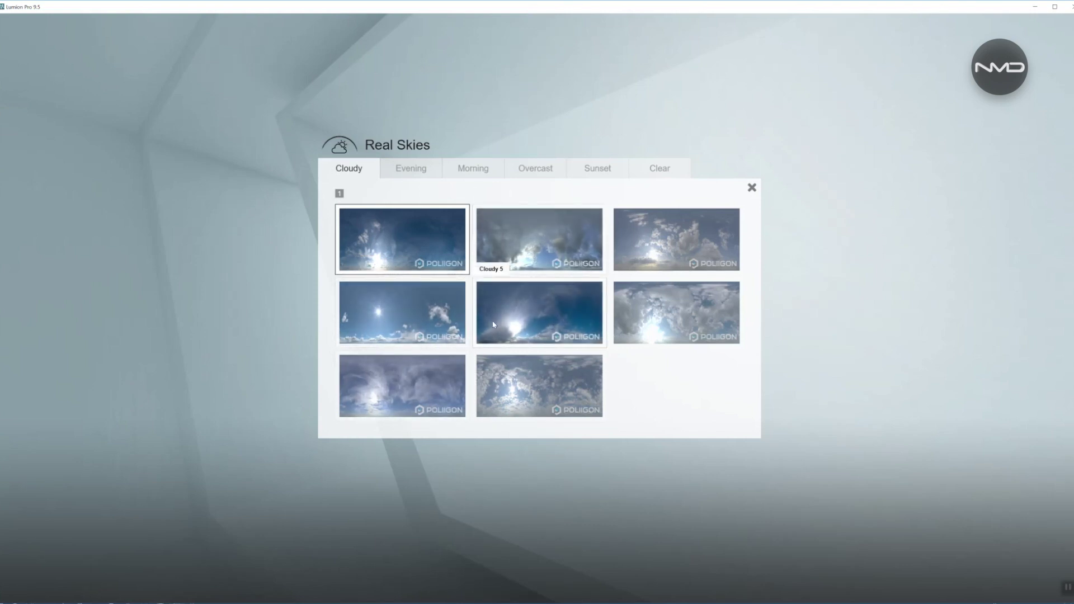
left_click(693, 316)
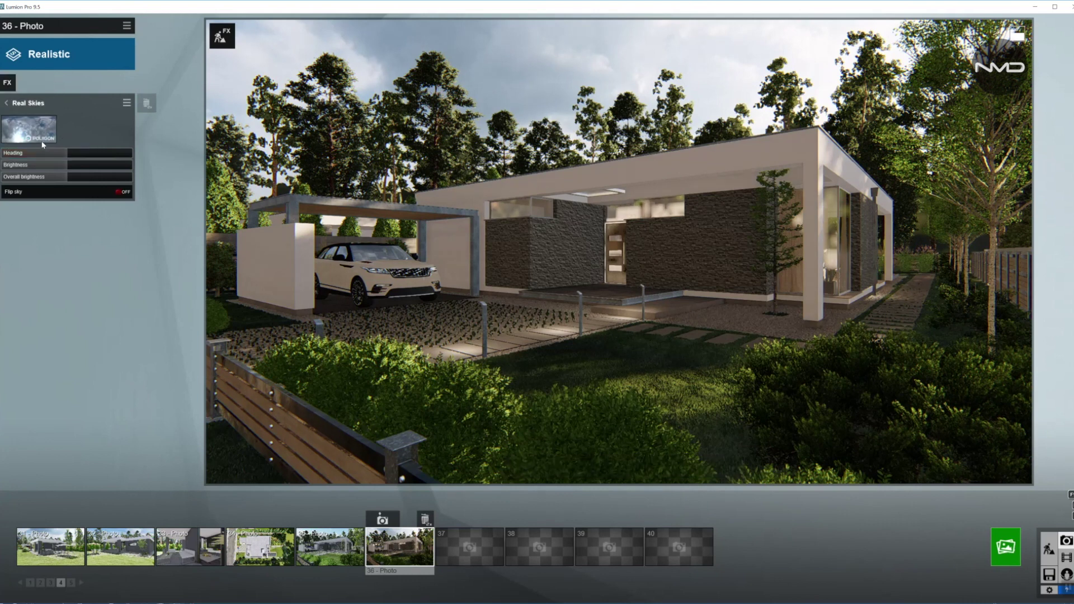
left_click(25, 97)
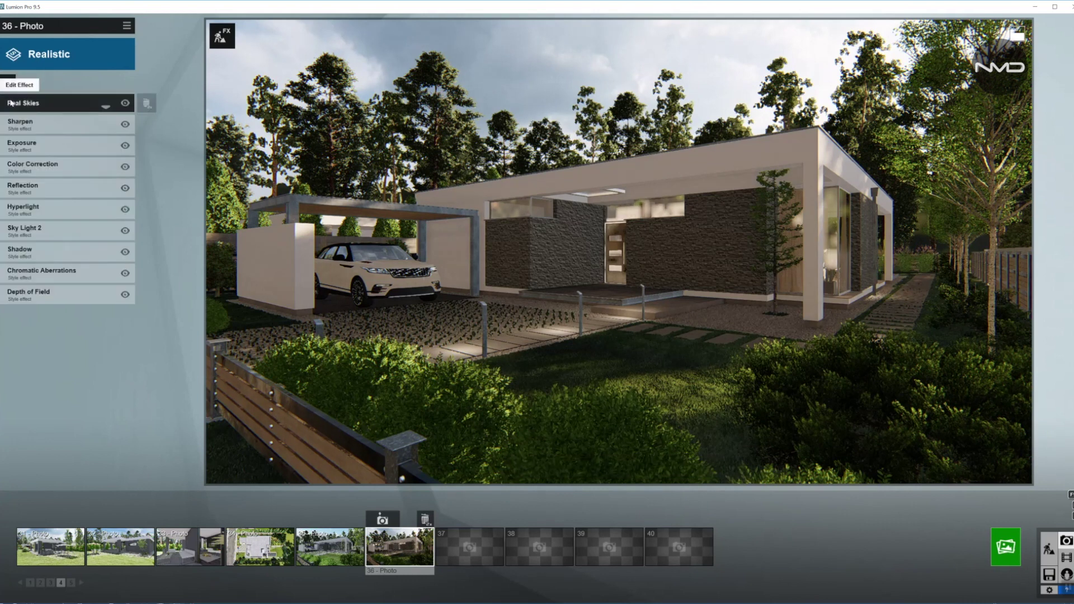
Add a Sun effect from the Light and Shadow effects.
left_click(7, 79)
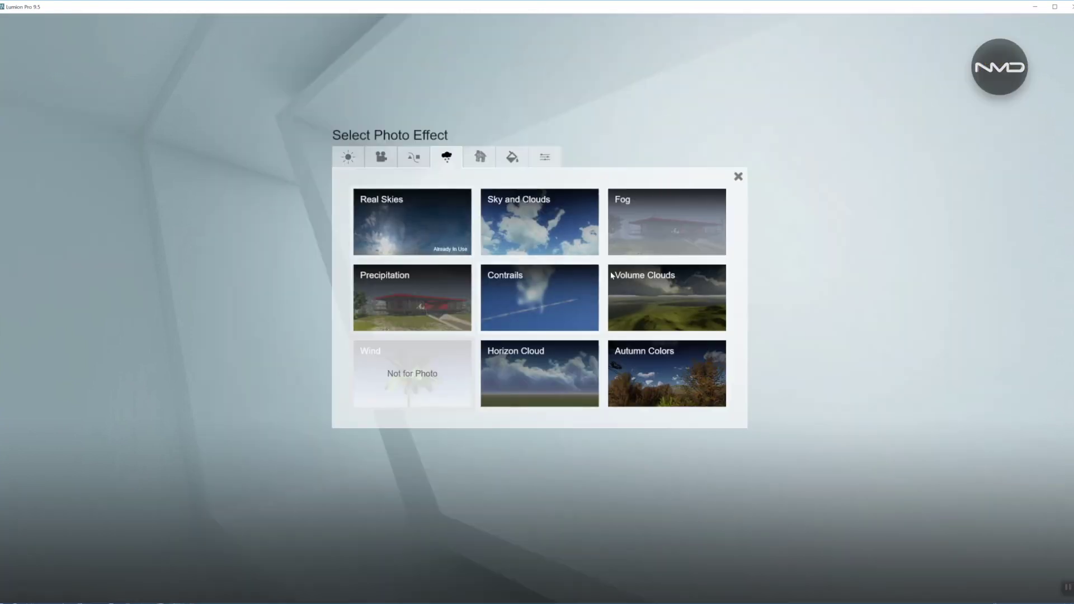
left_click(347, 156)
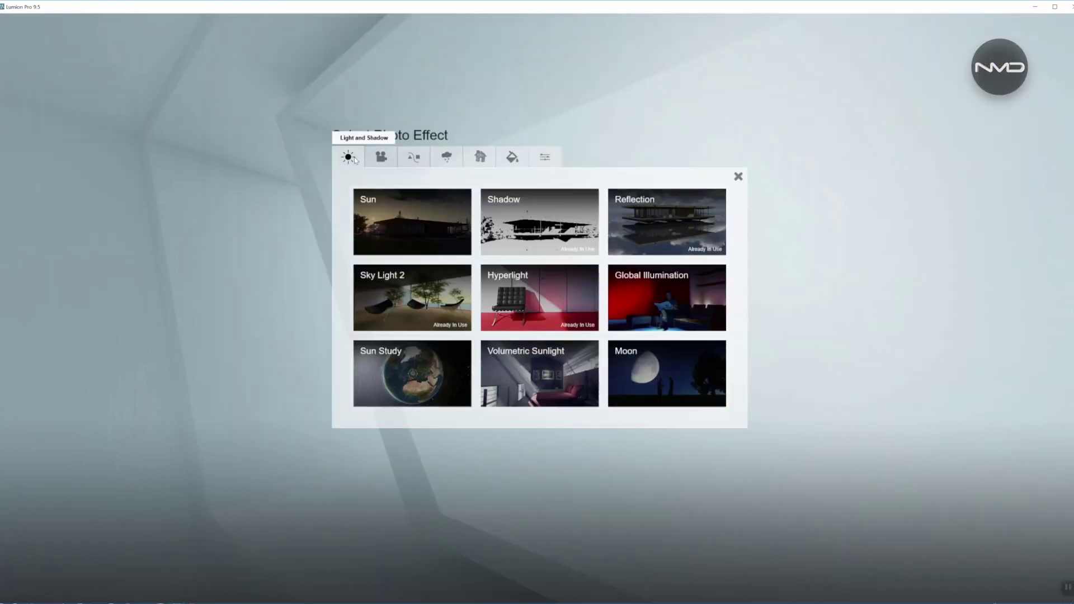
left_click(428, 222)
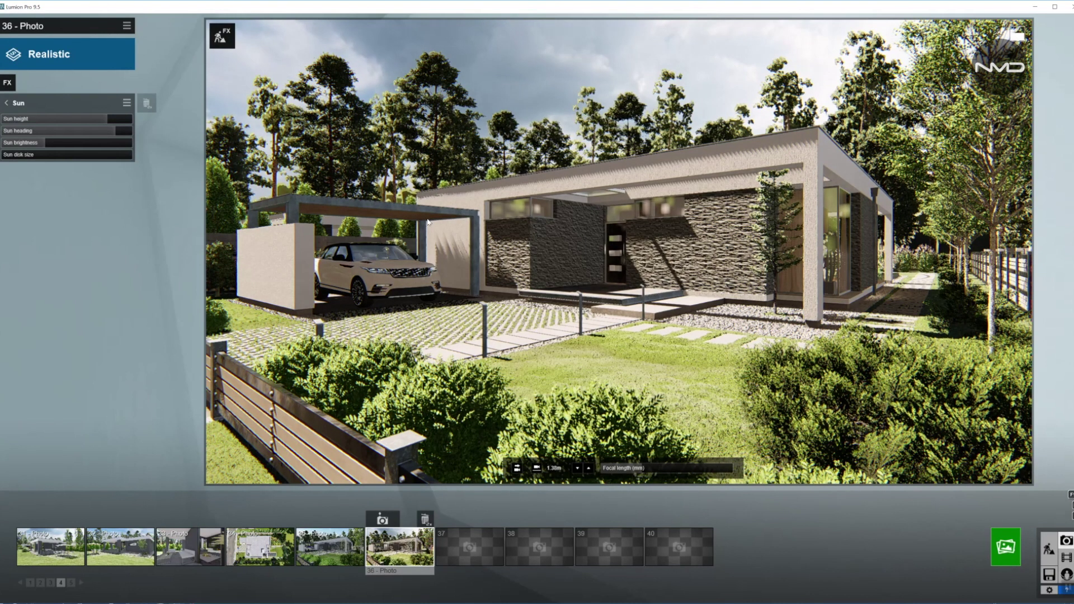
left_click(6, 104)
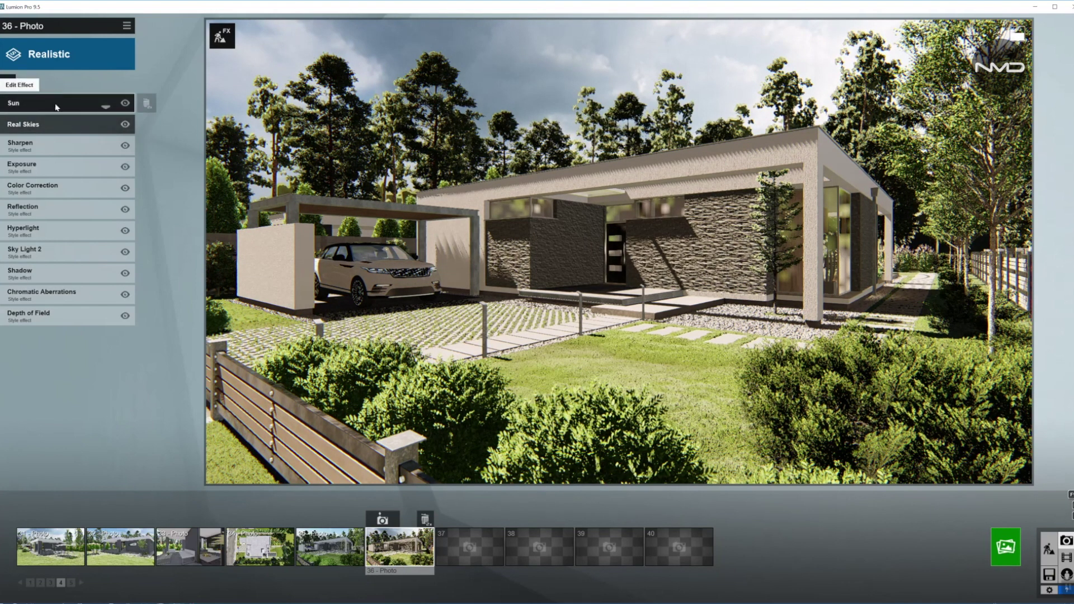
left_click(61, 126)
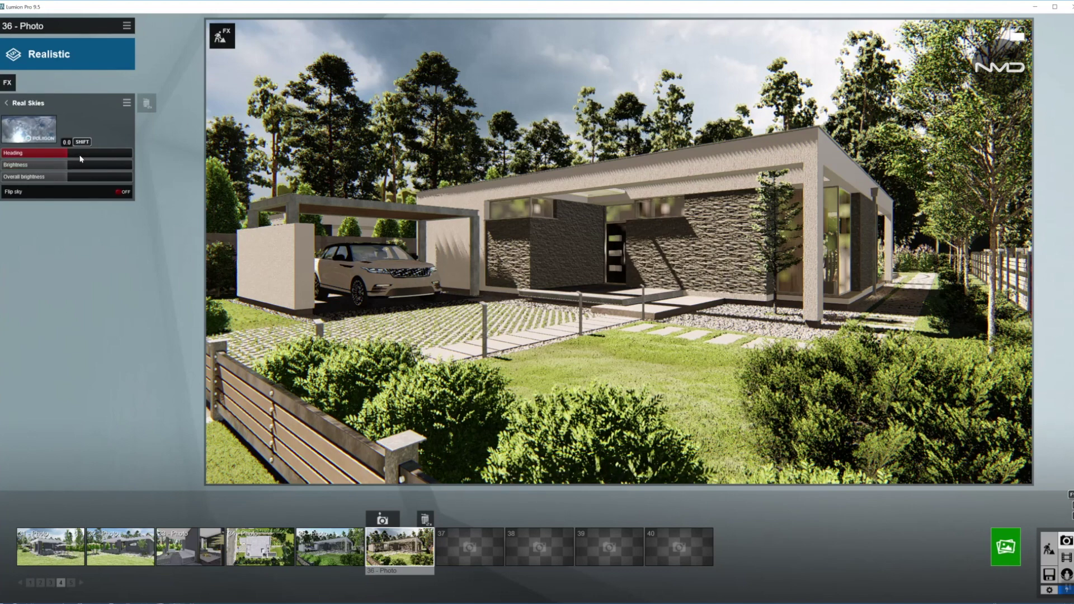
Rotate the real sky heading to about 98 and raise its brightness to 1.7.
left_click_drag(69, 155, 101, 154)
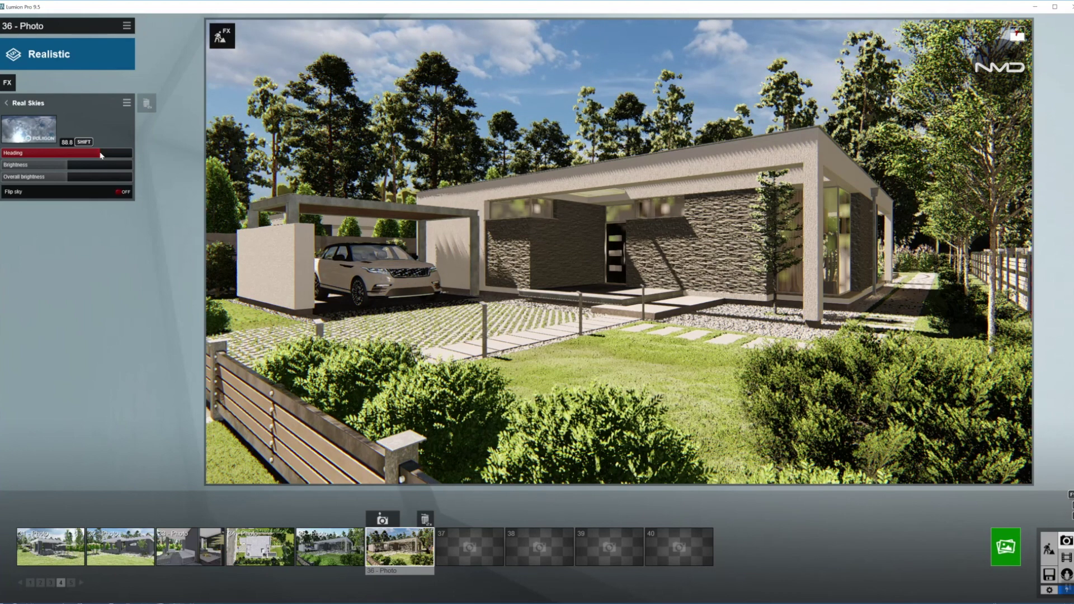
left_click_drag(102, 155, 104, 155)
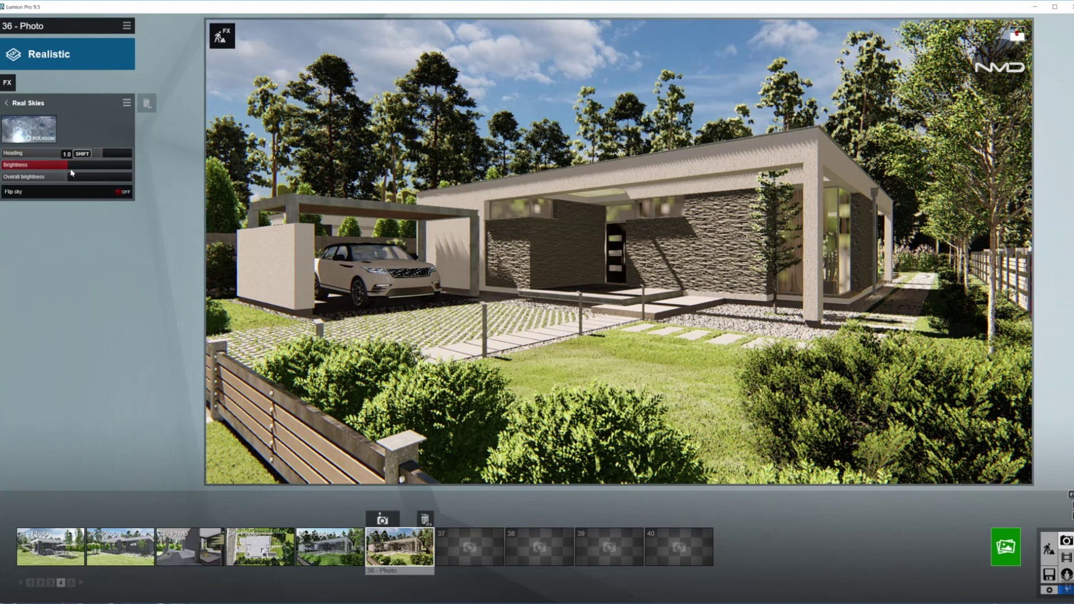
left_click_drag(68, 165, 109, 167)
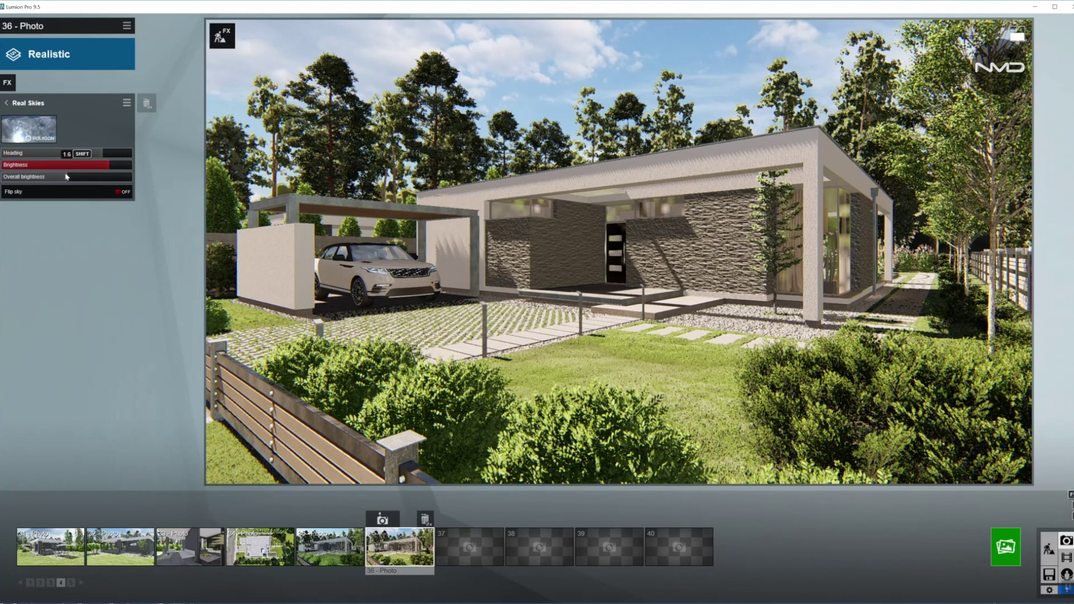
left_click_drag(79, 179, 97, 179)
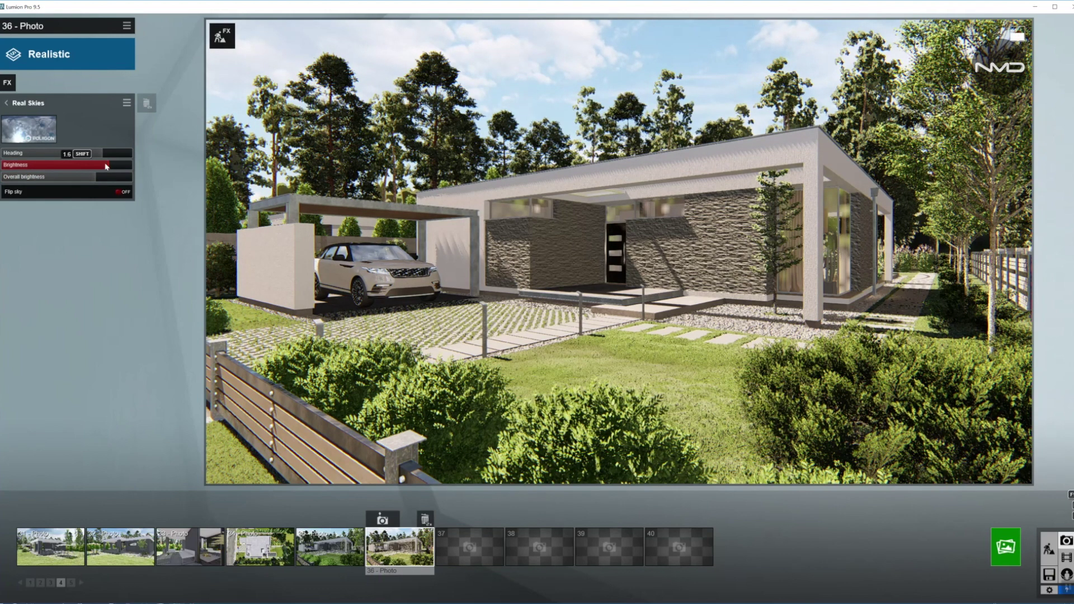
left_click_drag(109, 166, 105, 167)
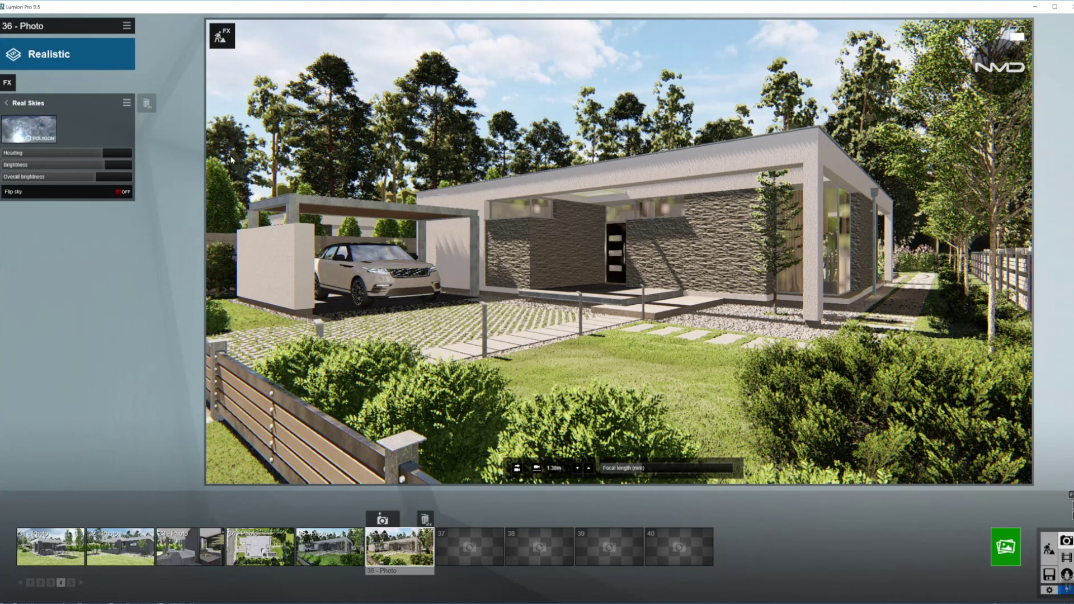
left_click(8, 104)
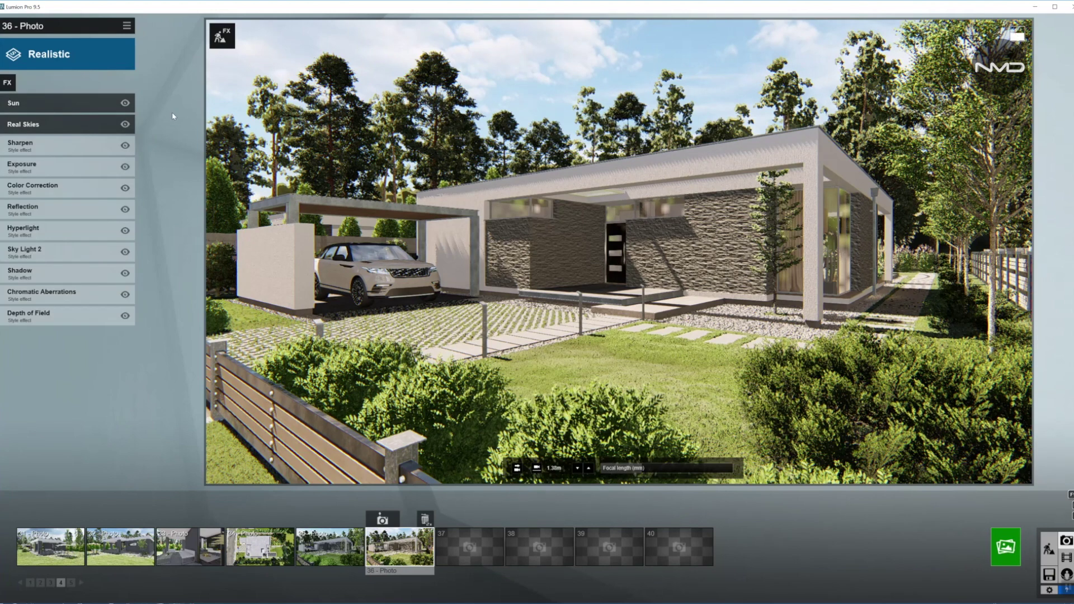
left_click(65, 105)
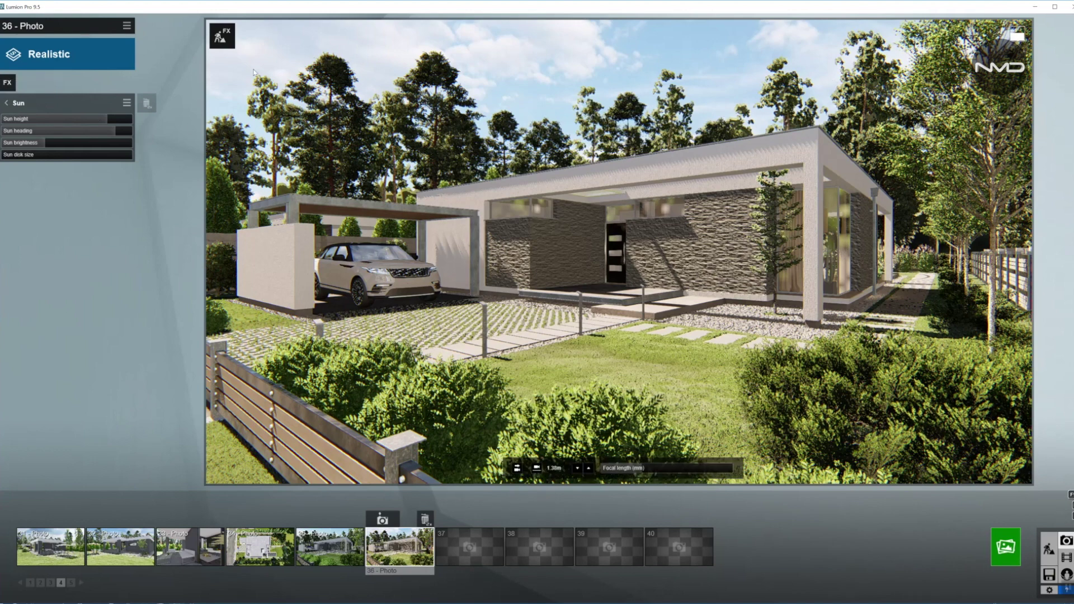
Swing the sun heading from about 197 to 48 and set sun height to 0.7.
left_click(109, 119)
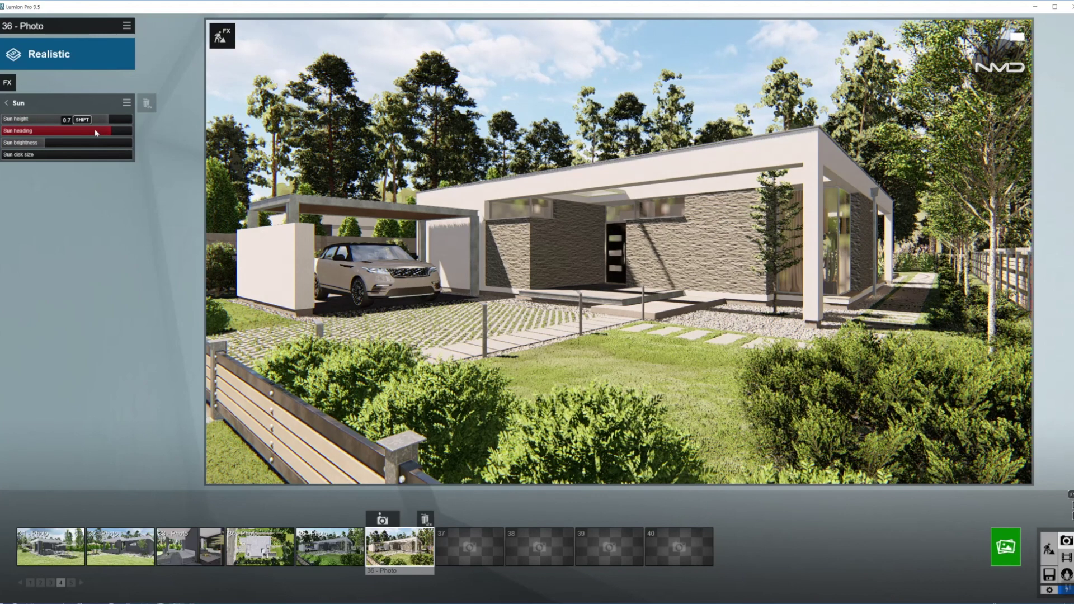
left_click_drag(97, 133, 32, 129)
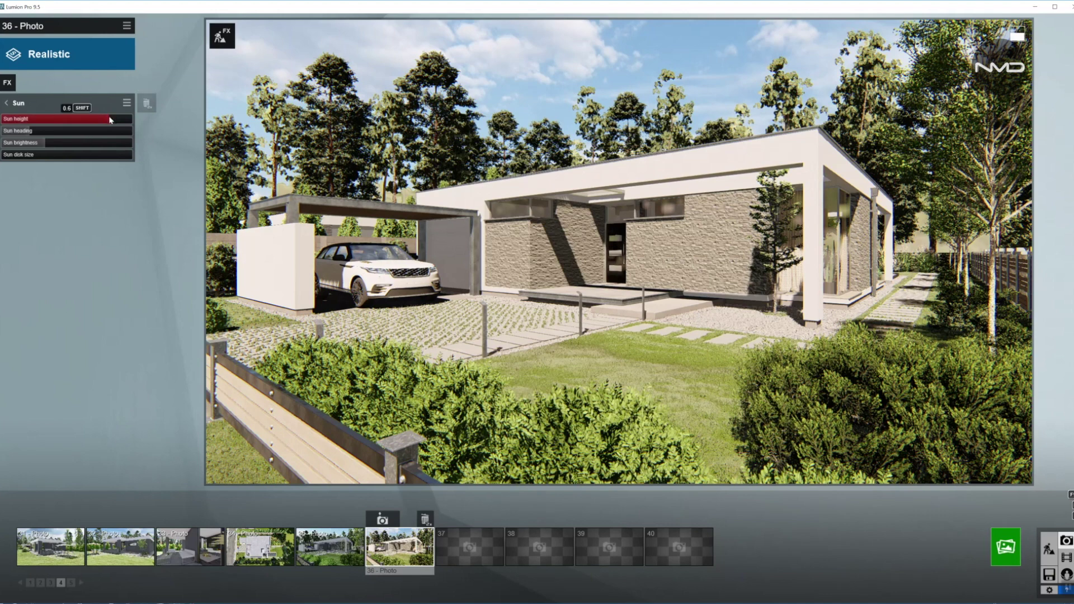
left_click_drag(110, 120, 112, 119)
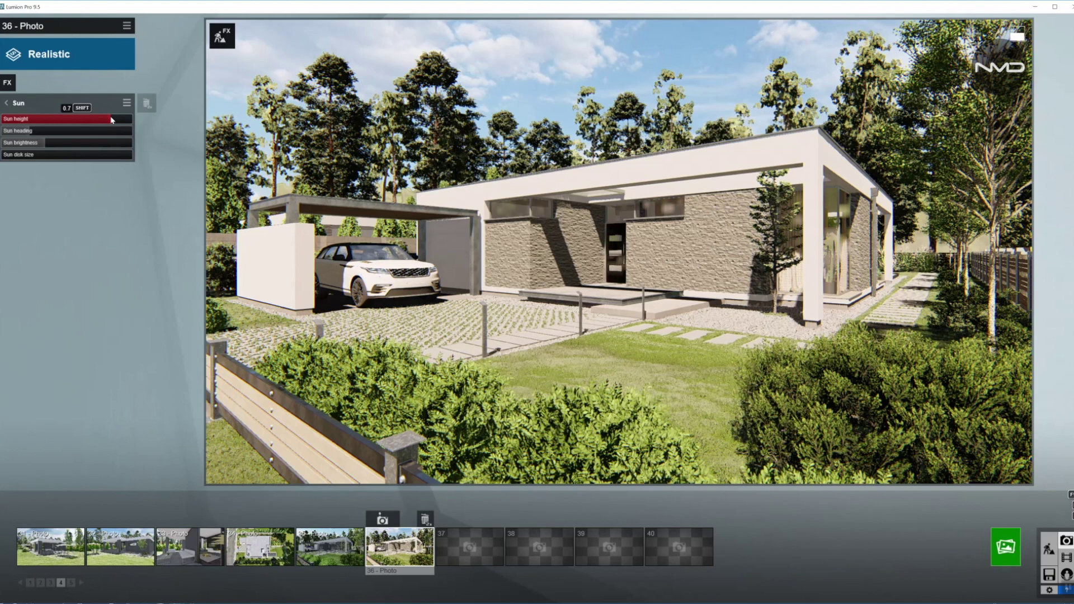
left_click(8, 103)
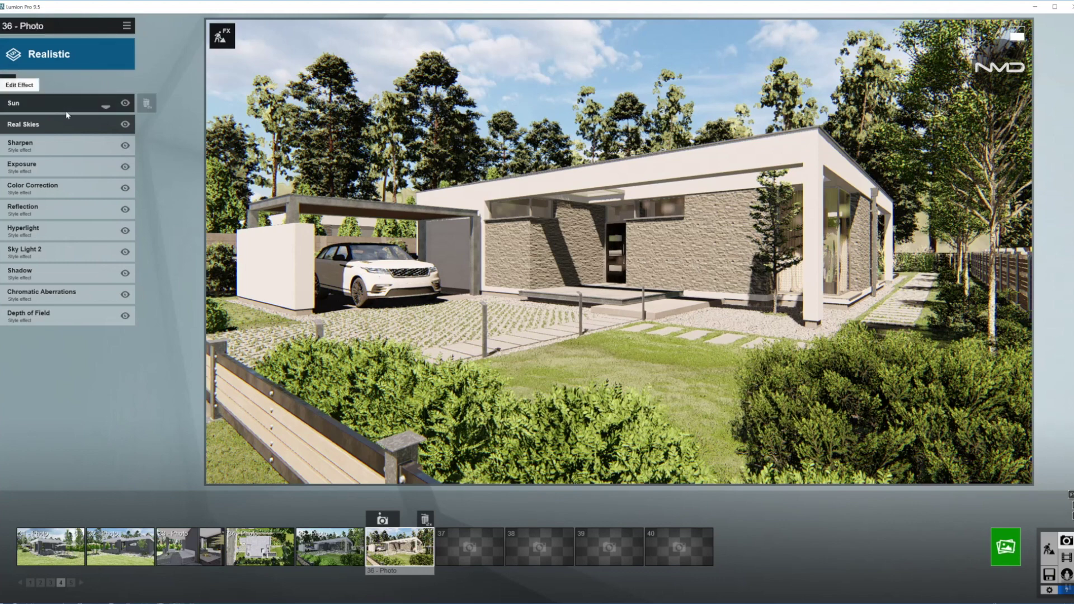
Set the Sharpen effect intensity to 0.1.
left_click(69, 147)
left_click(11, 119)
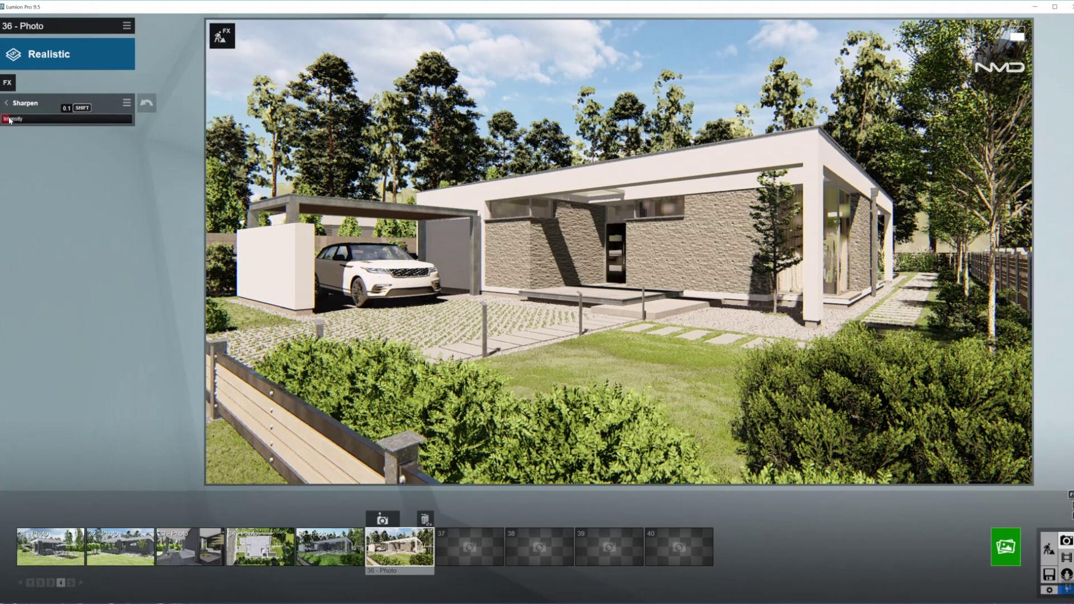
left_click(8, 103)
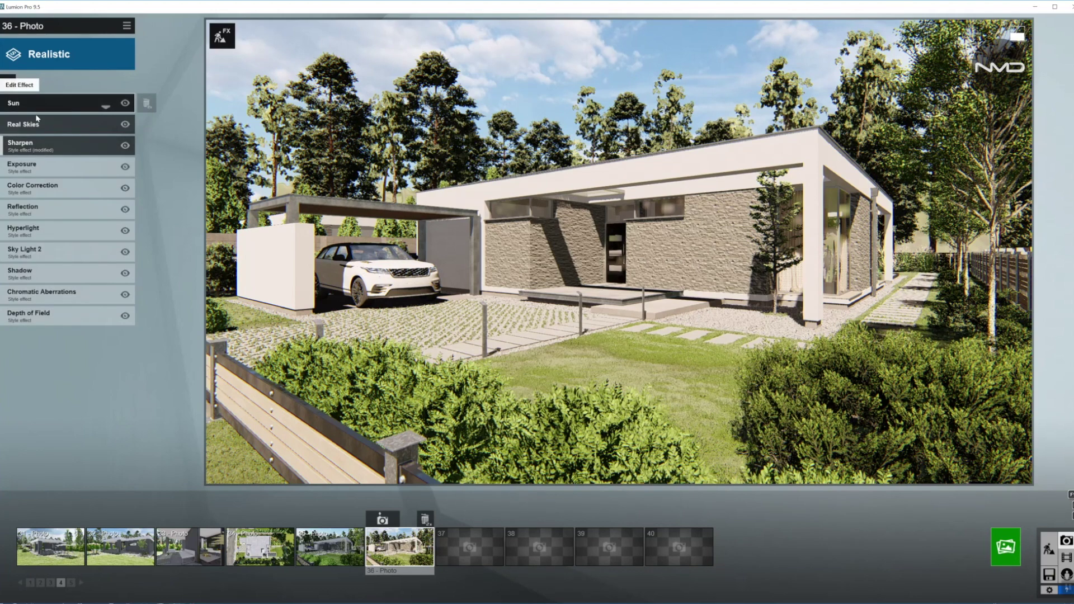
Lower the Color Correction temperature to 0.3 and raise contrast slightly.
left_click(72, 192)
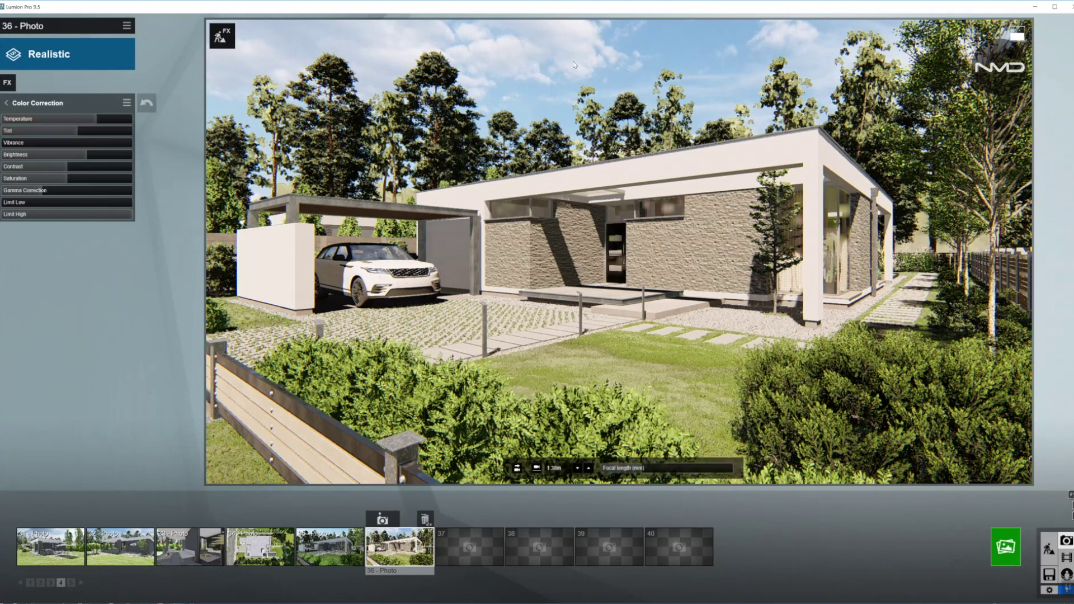
mouse_move(102, 119)
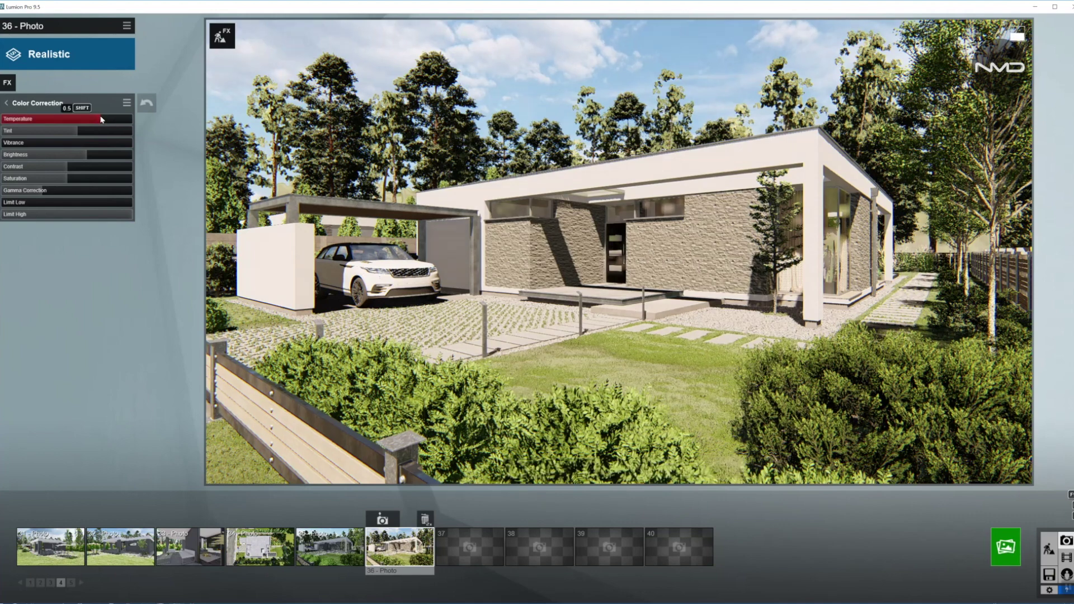
left_click_drag(102, 119, 87, 120)
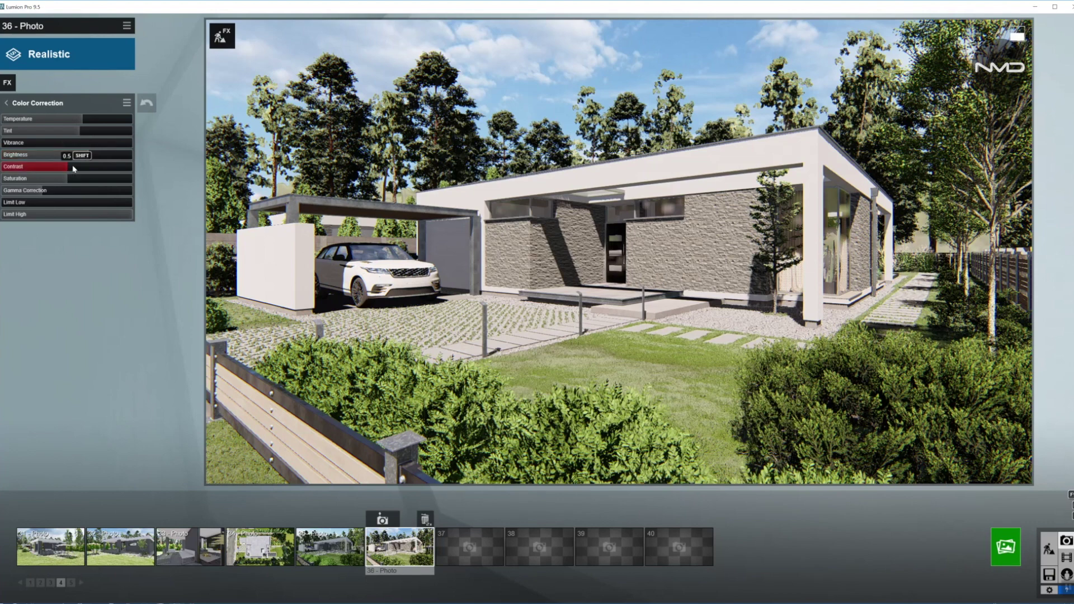
left_click_drag(73, 168, 75, 169)
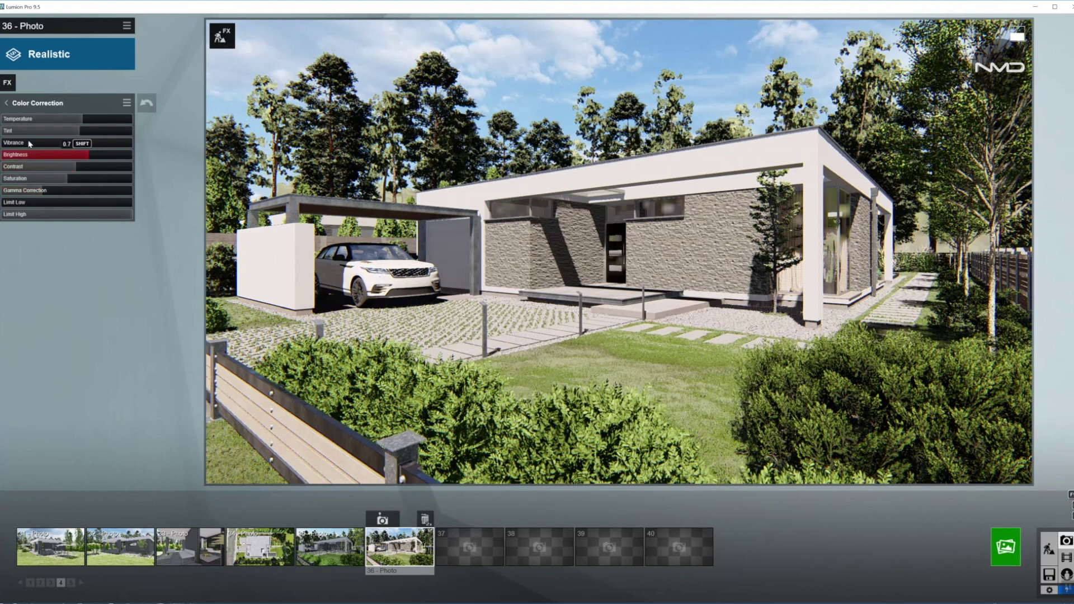
left_click(5, 104)
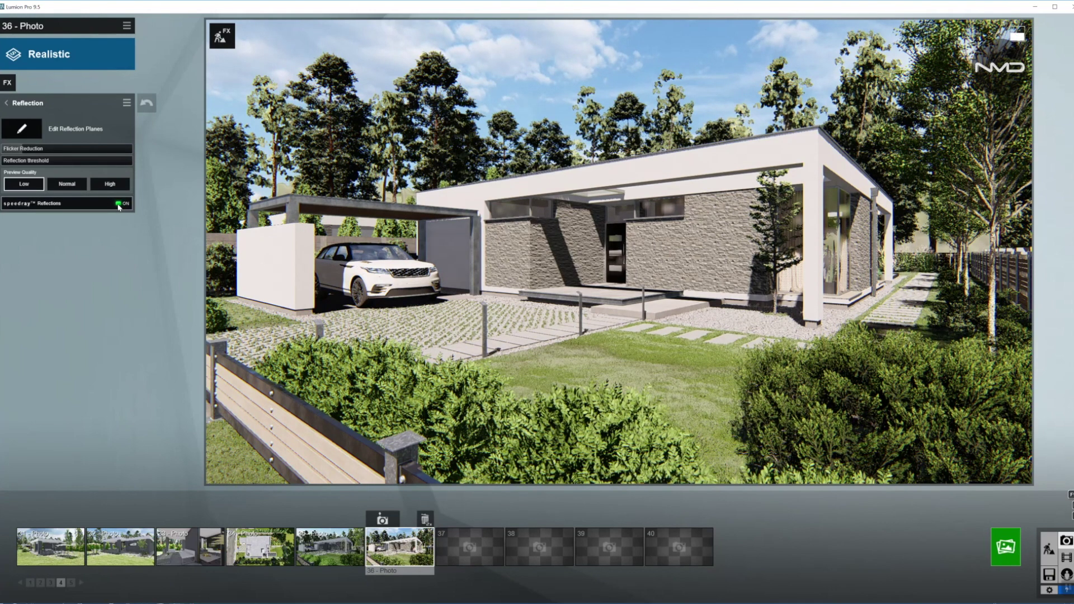
Keep the Reflection effect with Speedray Reflections on and return to the effects list.
left_click(6, 103)
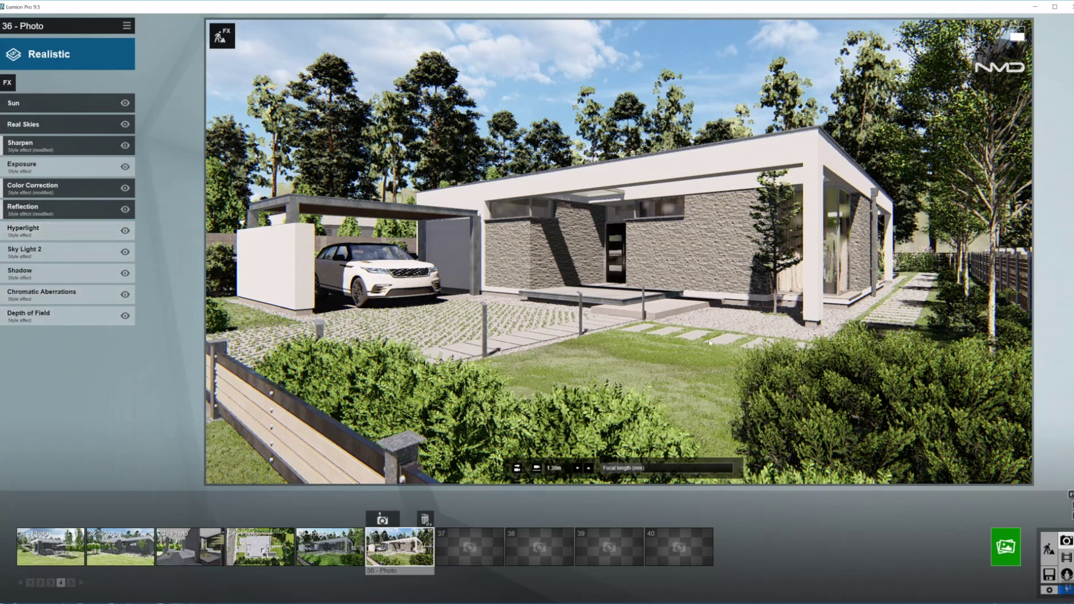
Raise Sky Light 2 brightness to 1.2 and enable it in planar and projected reflections.
left_click(66, 256)
mouse_move(69, 120)
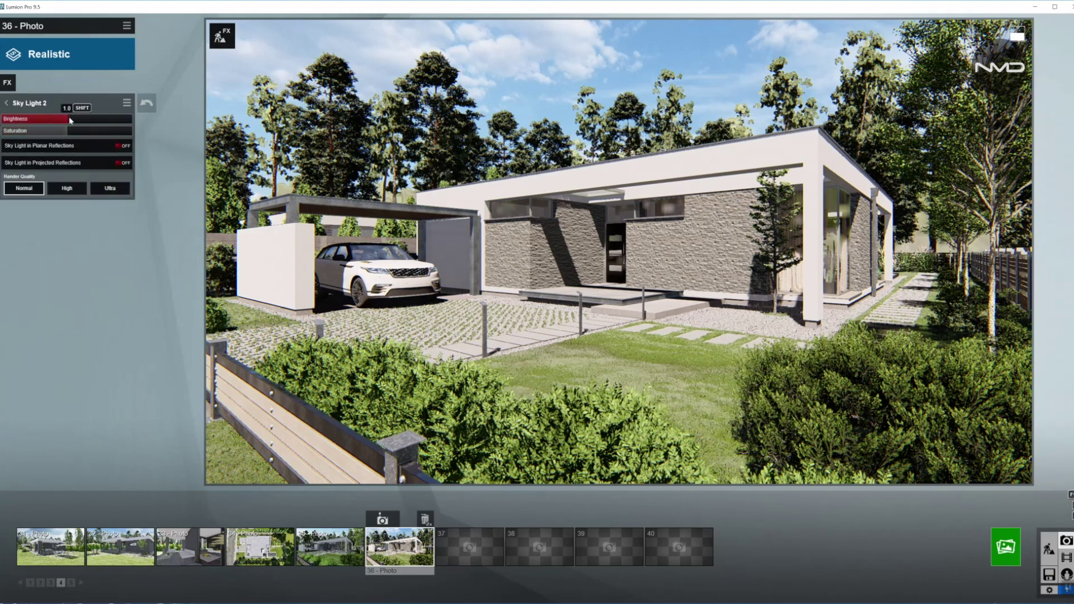
left_click_drag(71, 119, 78, 119)
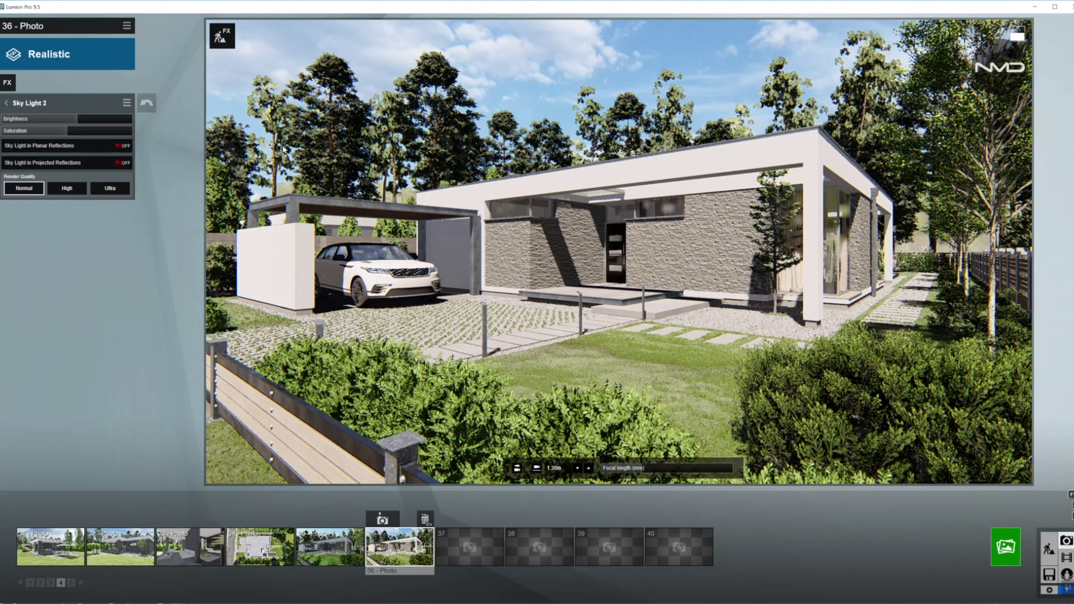
mouse_move(76, 119)
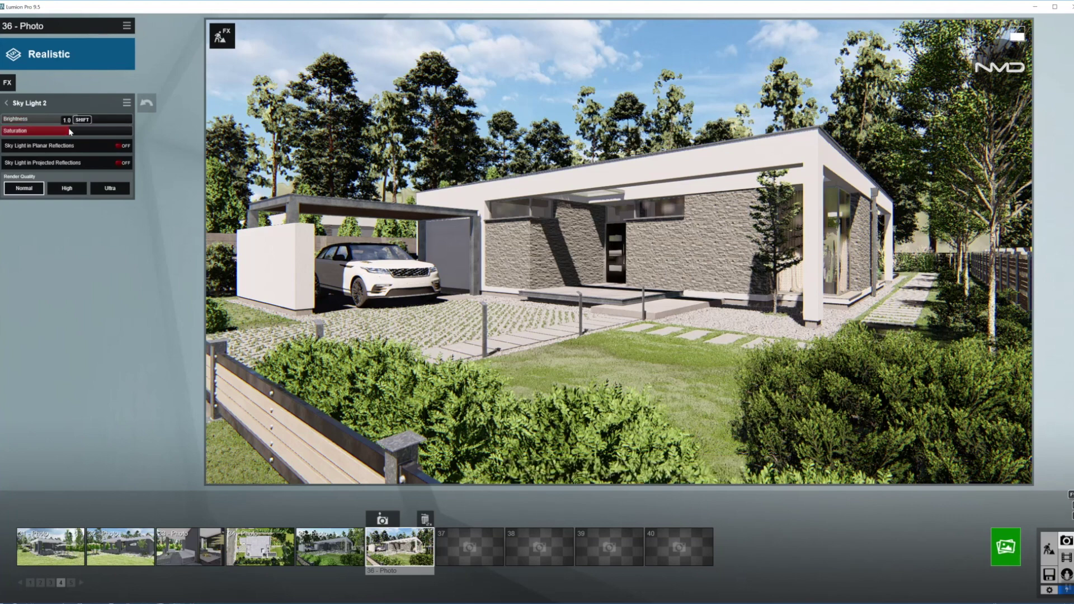
left_click(121, 146)
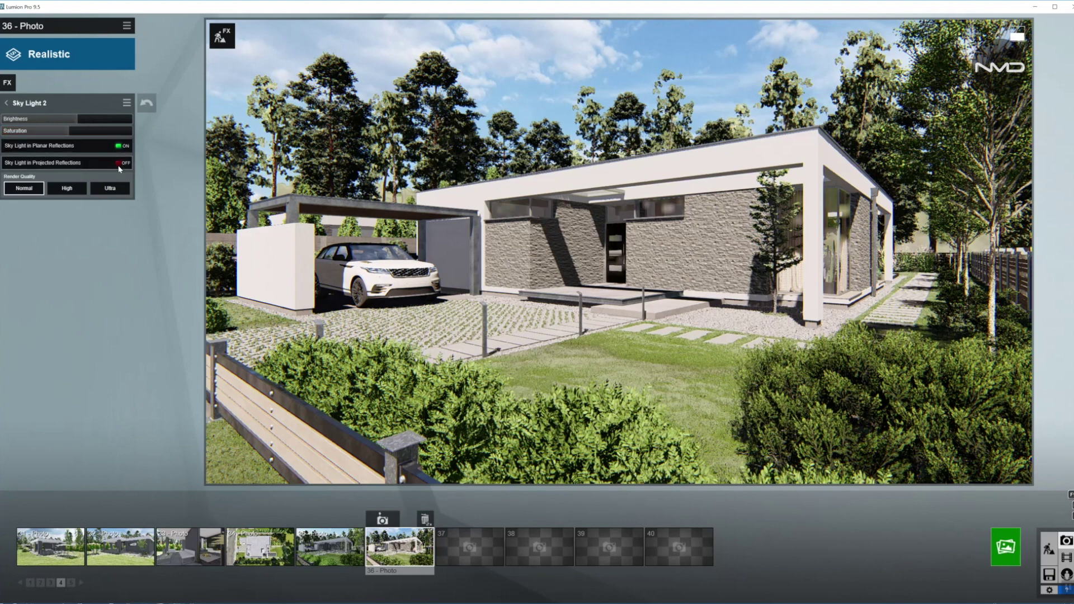
left_click(121, 163)
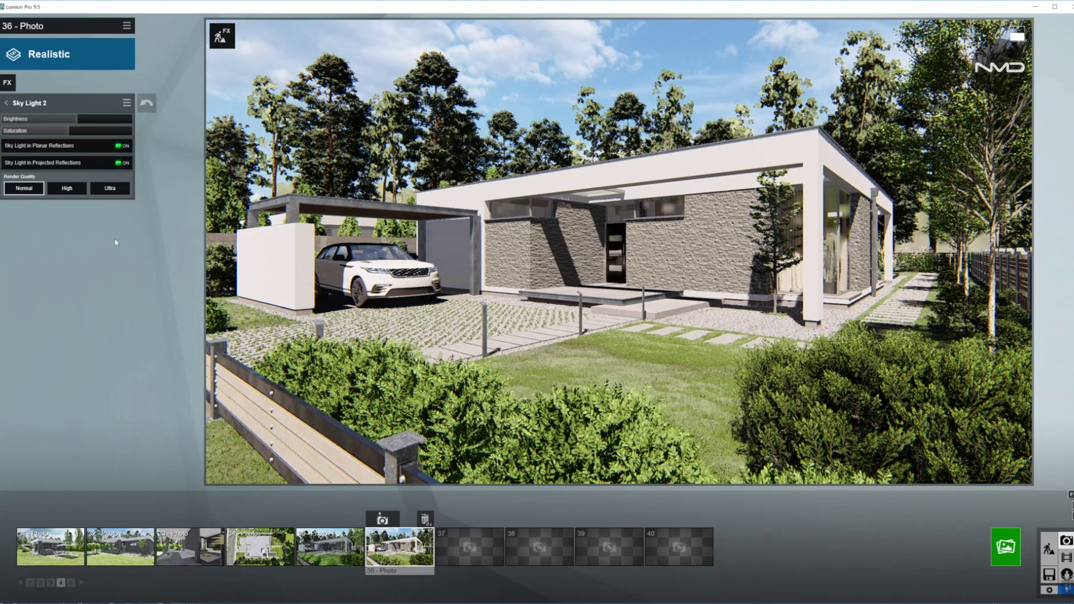
left_click(147, 104)
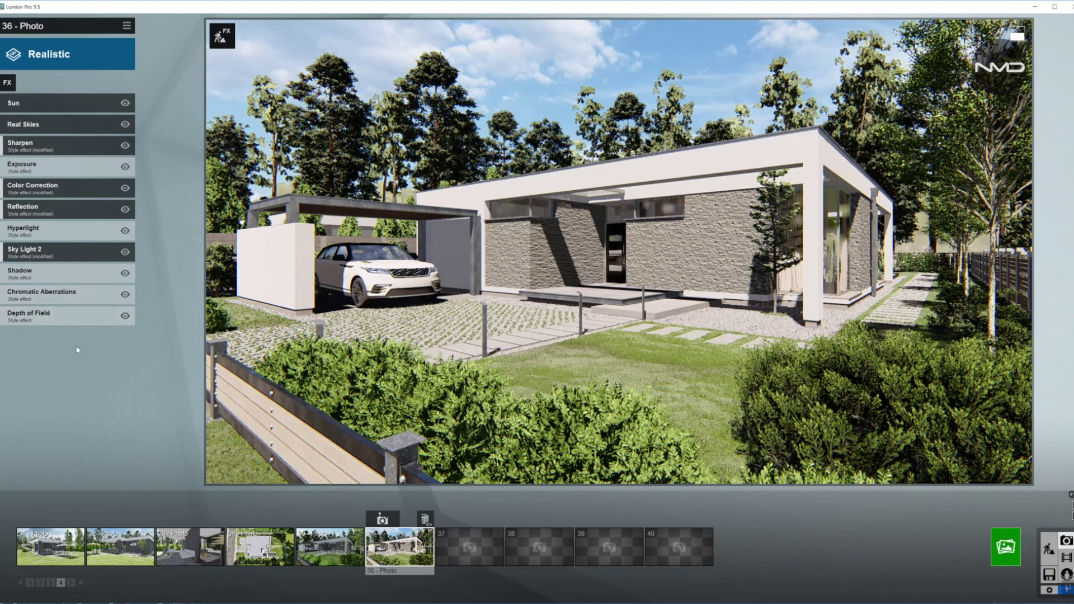
left_click(72, 274)
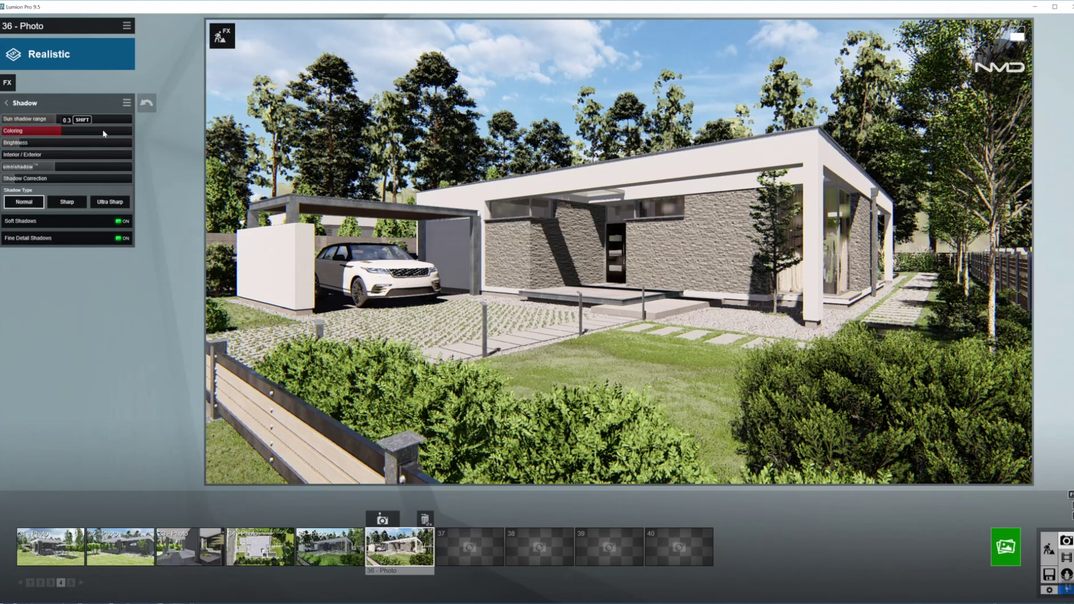
Set the sun shadow coloring to 0.0 and switch Soft Shadows off.
left_click_drag(104, 133, 128, 134)
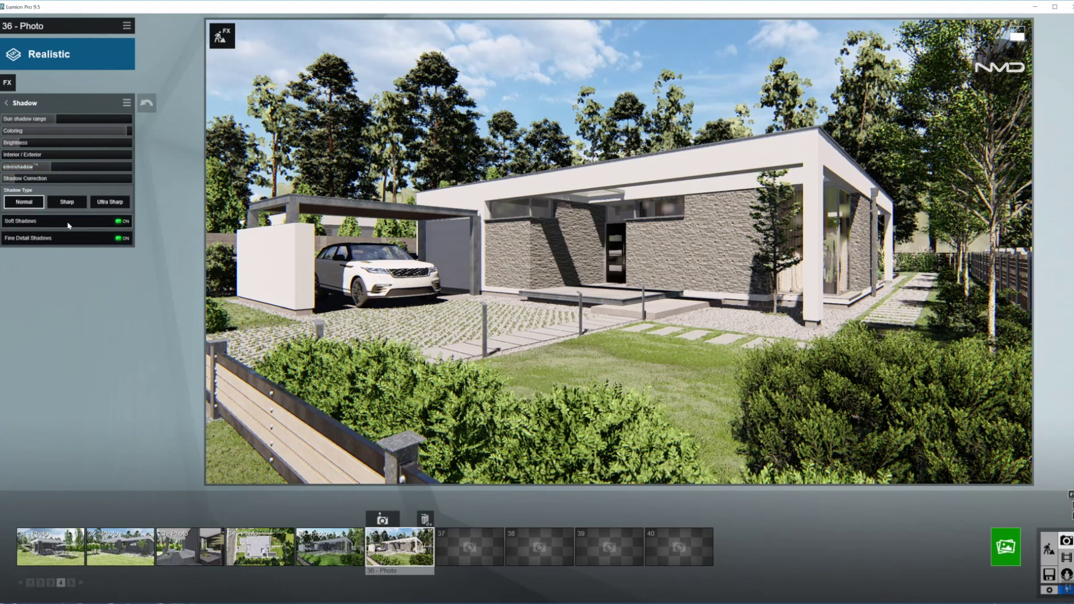
left_click(120, 221)
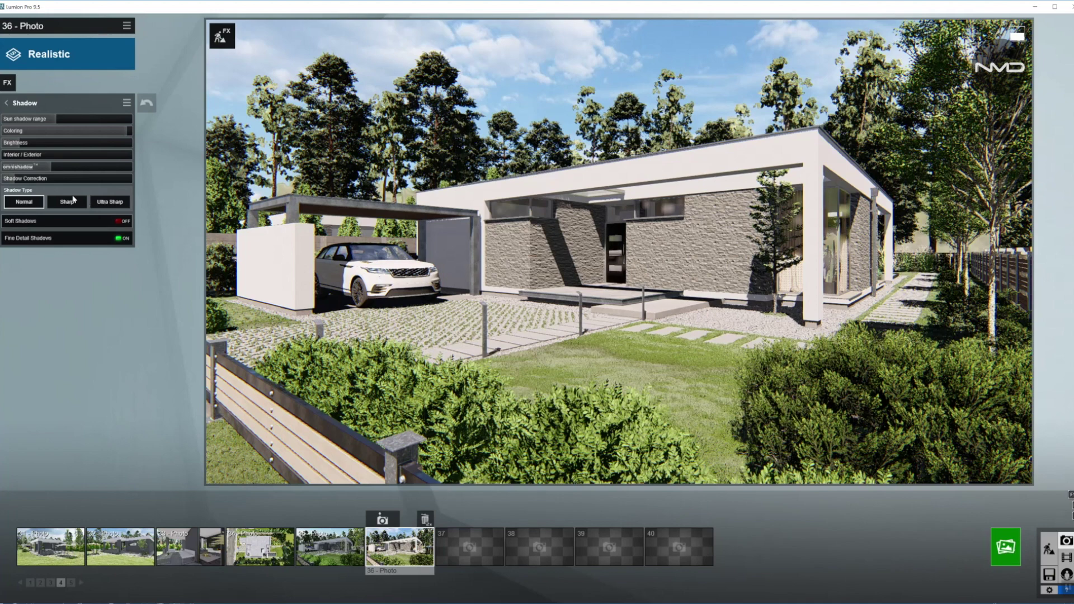
left_click(7, 104)
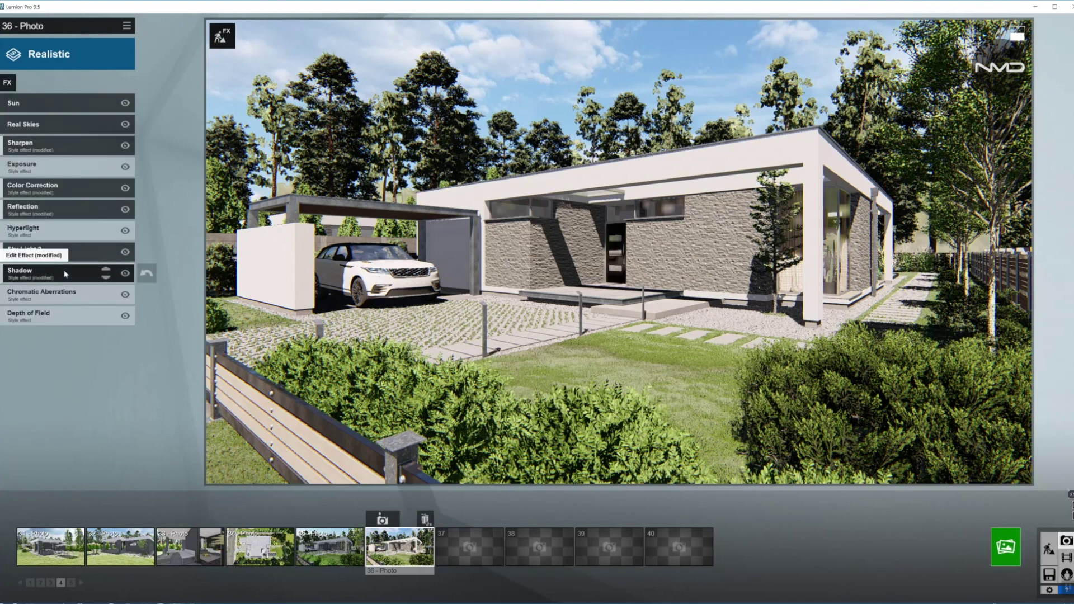
Inspect Chromatic Aberrations with dispersion at 0.0, then bring up Depth of Field settings.
left_click(67, 294)
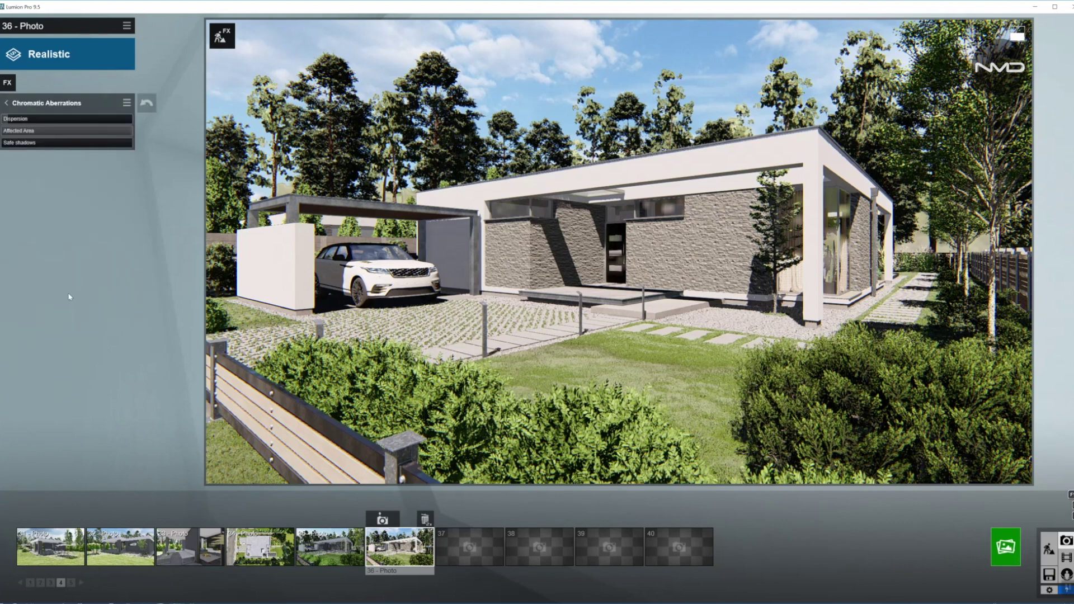
mouse_move(10, 121)
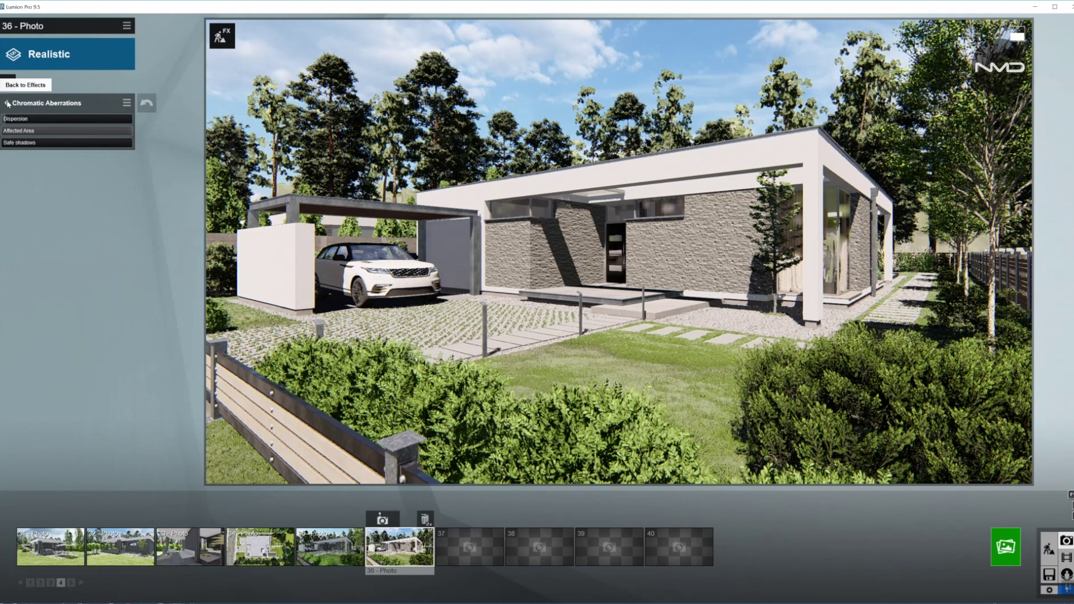
left_click(7, 104)
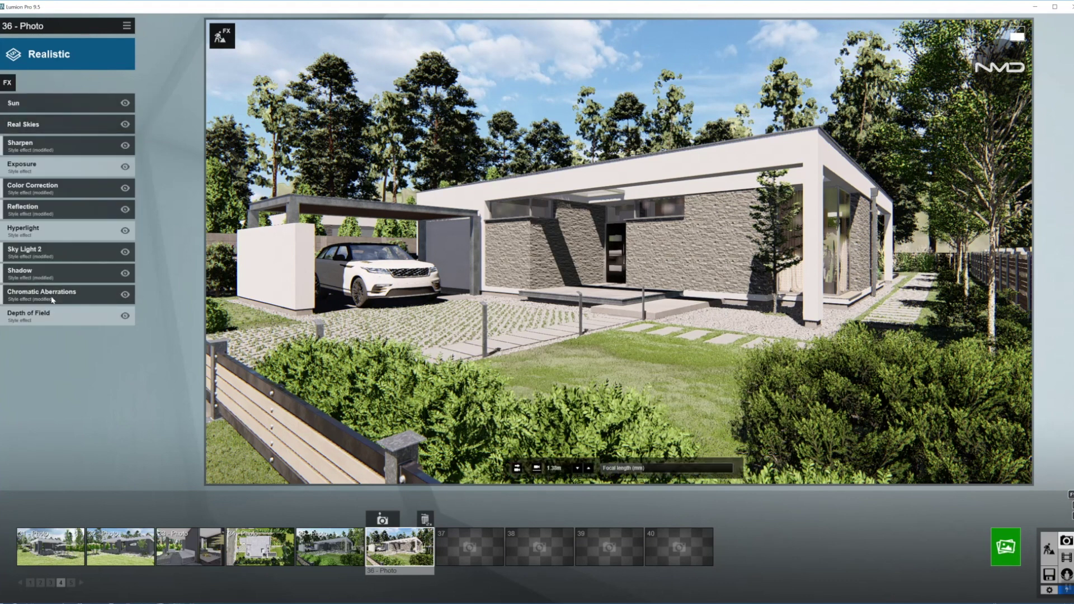
left_click(66, 318)
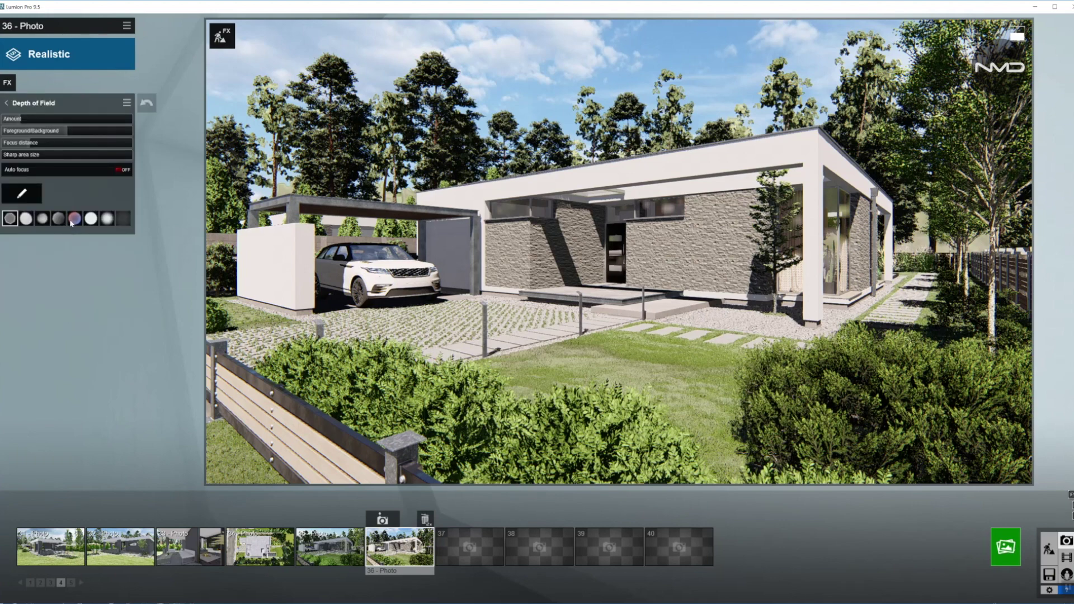
Add Depth of Field blur with auto focus on and foreground/background balance around 0.9.
mouse_move(568, 281)
left_click_drag(43, 119, 76, 120)
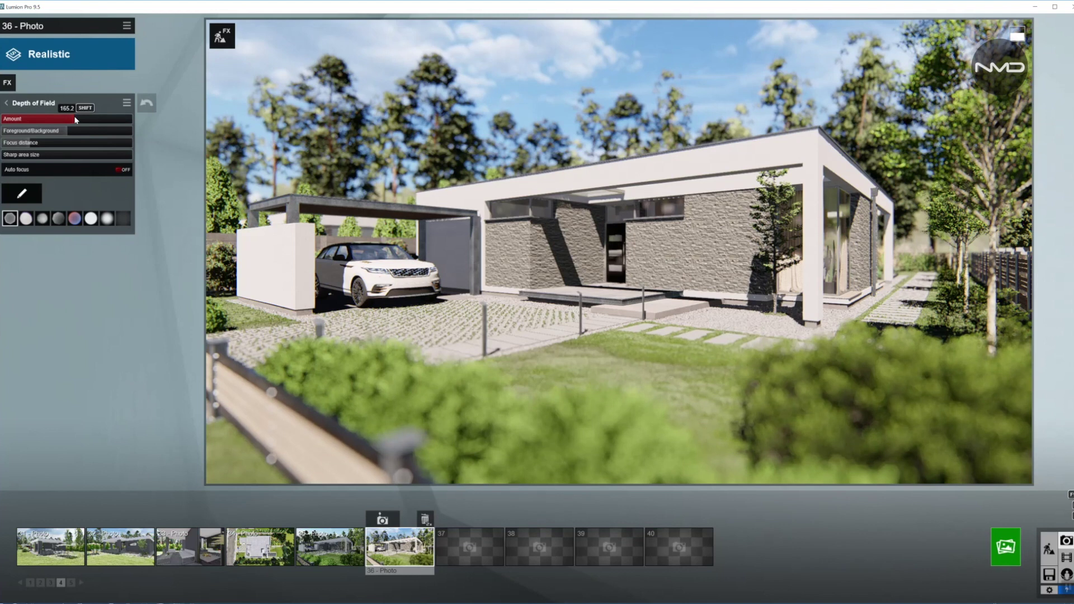
left_click_drag(76, 119, 75, 120)
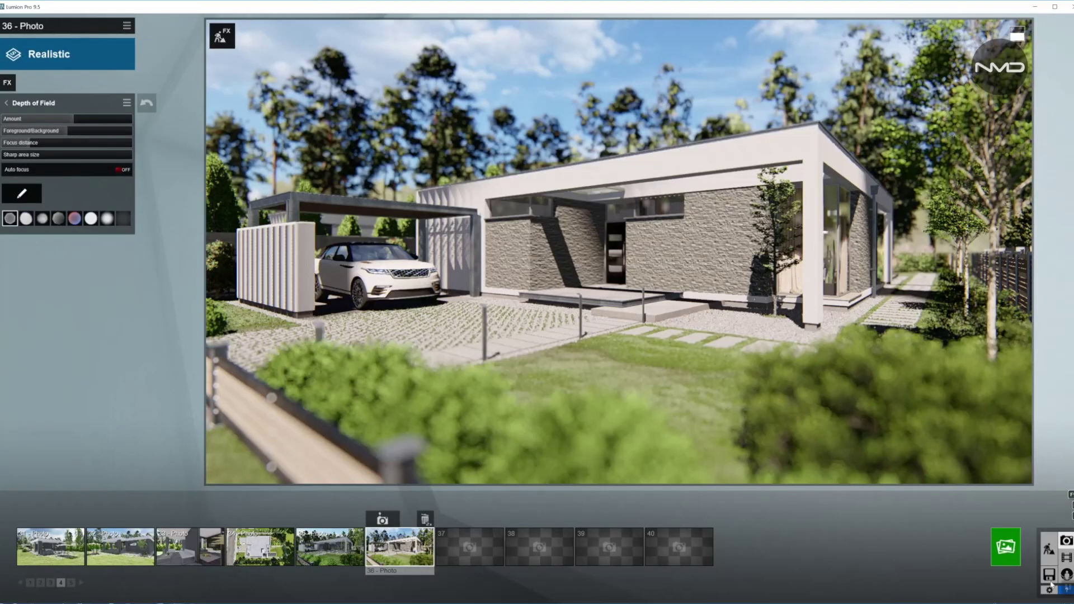
left_click(119, 170)
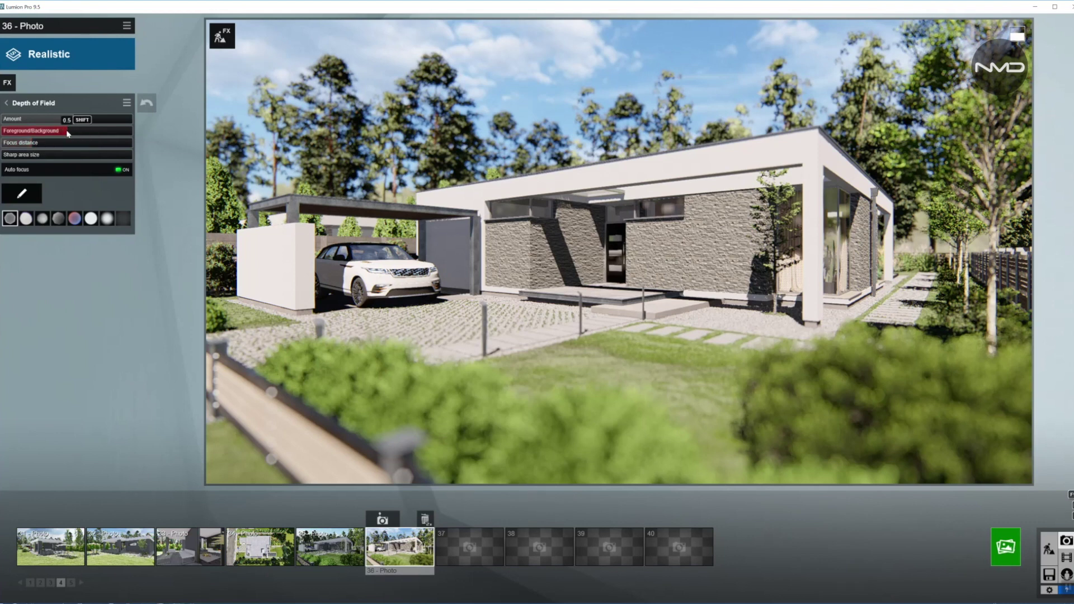
left_click_drag(68, 133, 109, 131)
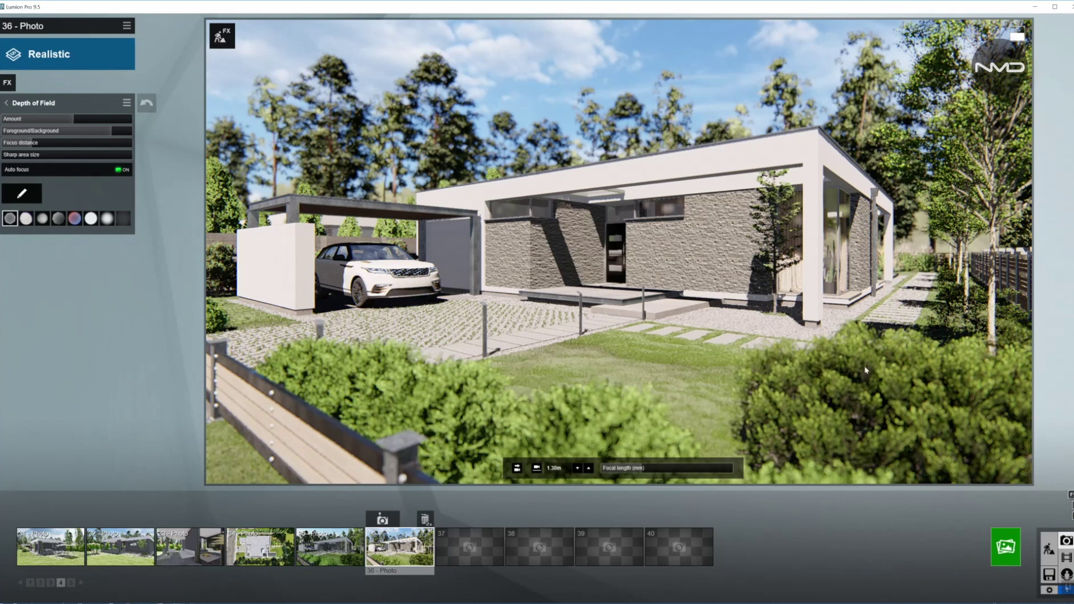
left_click_drag(112, 131, 118, 133)
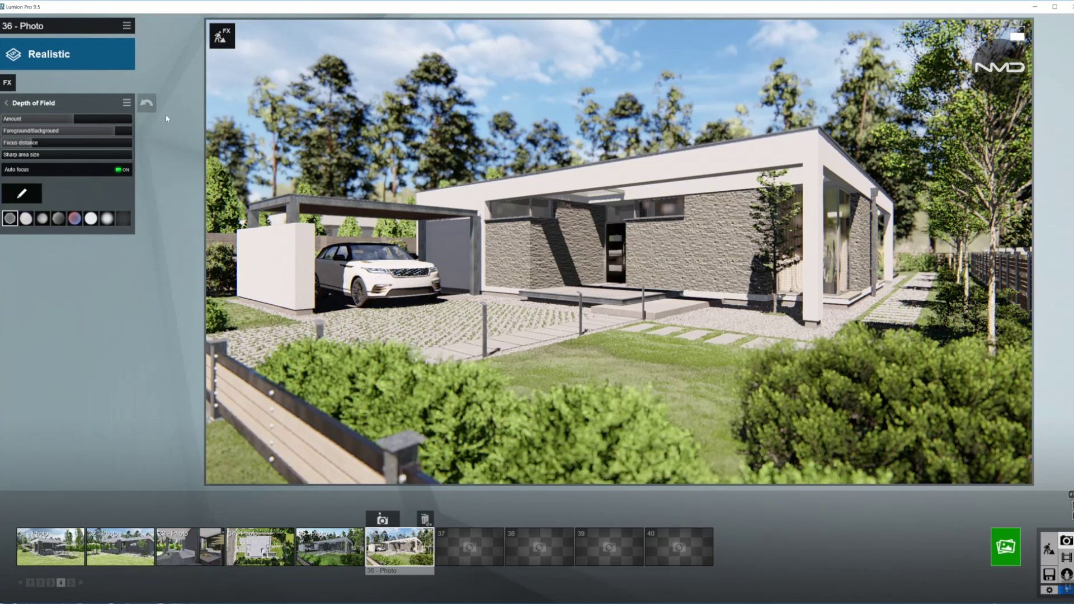
left_click(8, 104)
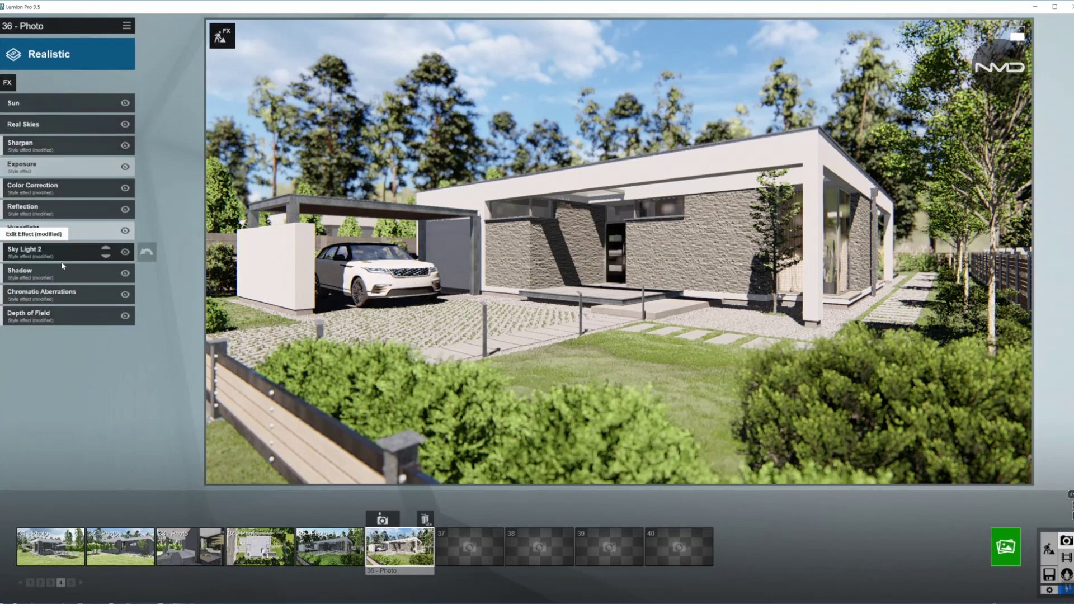
Raise the Exposure slider slightly above 0.5 and go back to the effects list.
left_click(64, 167)
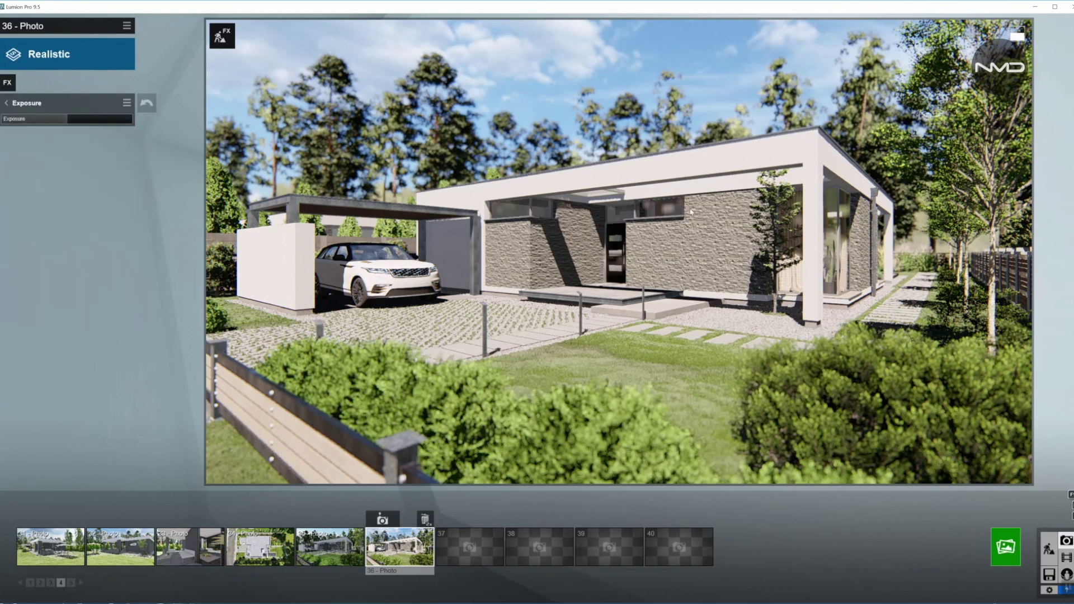
mouse_move(778, 182)
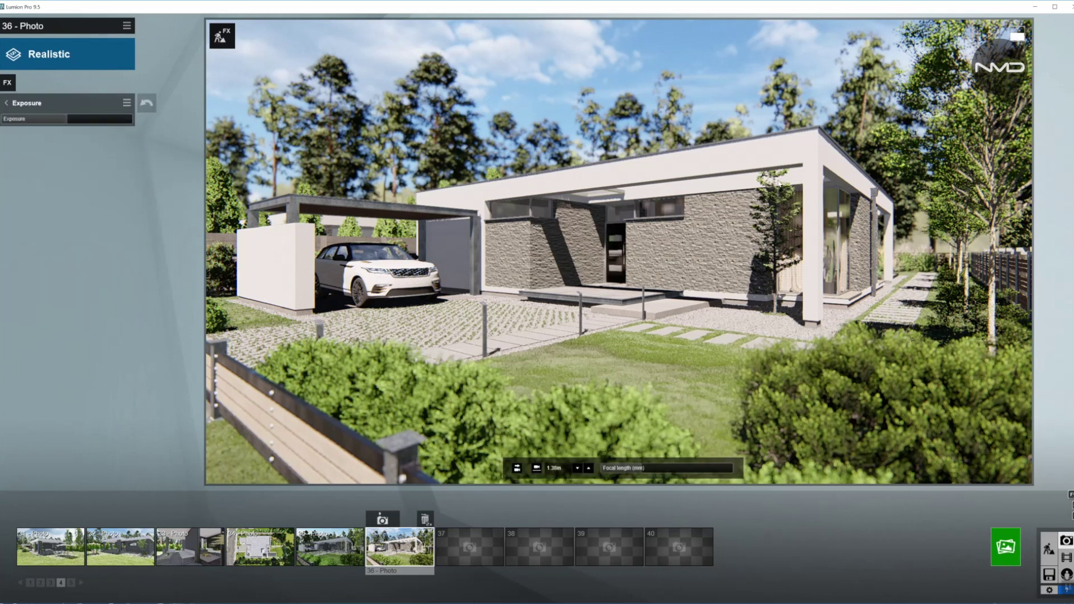
left_click(67, 120)
left_click_drag(72, 120, 75, 120)
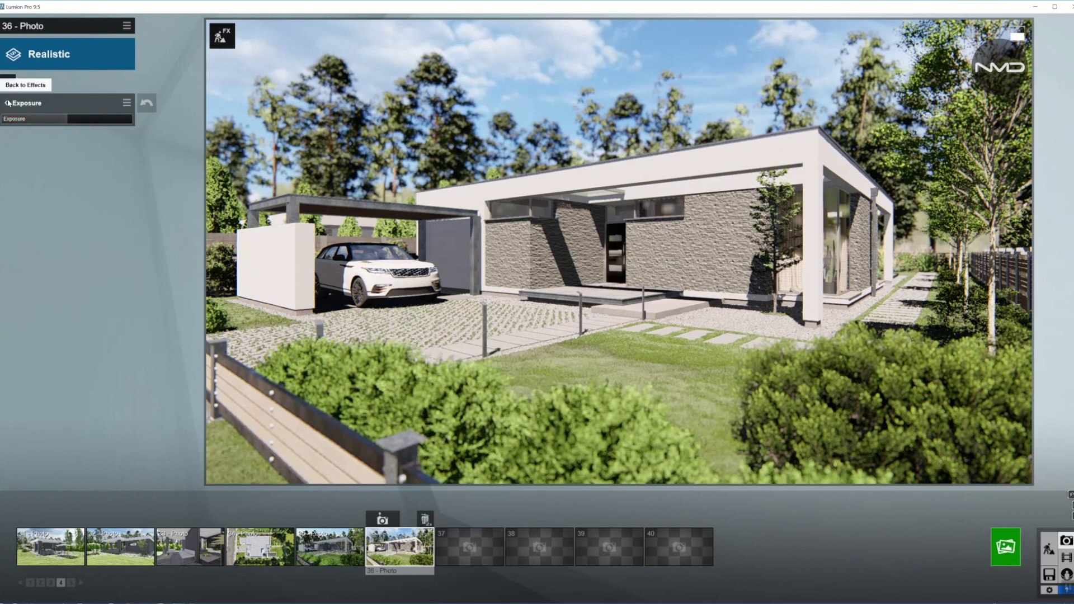
left_click(6, 103)
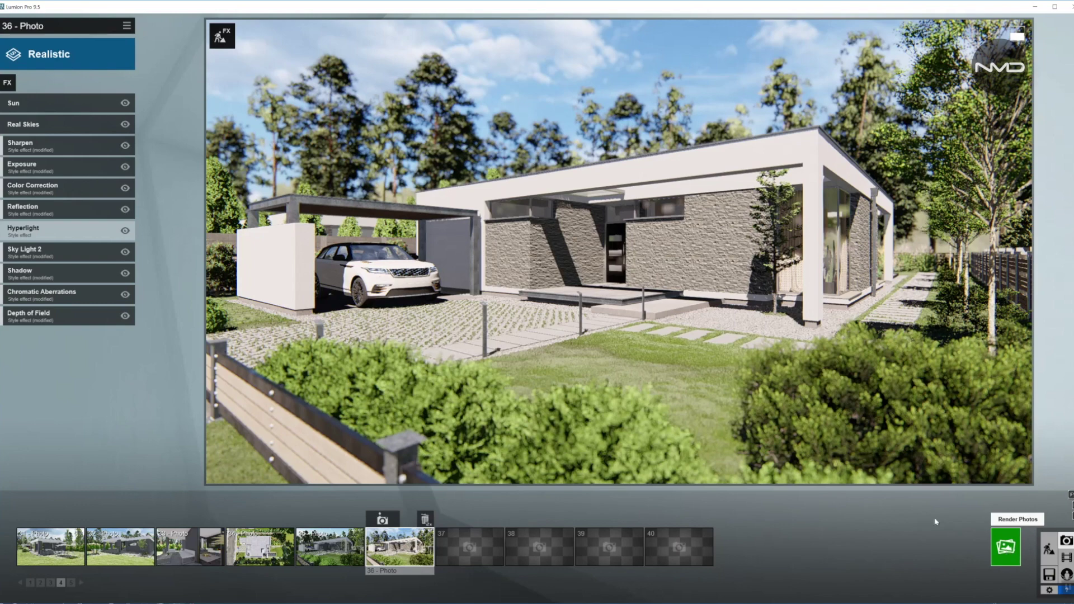
left_click(1005, 546)
Render the photo at desktop size 1920x1080 as JPG Bungallow_#6_3 on the Desktop.
left_click(474, 424)
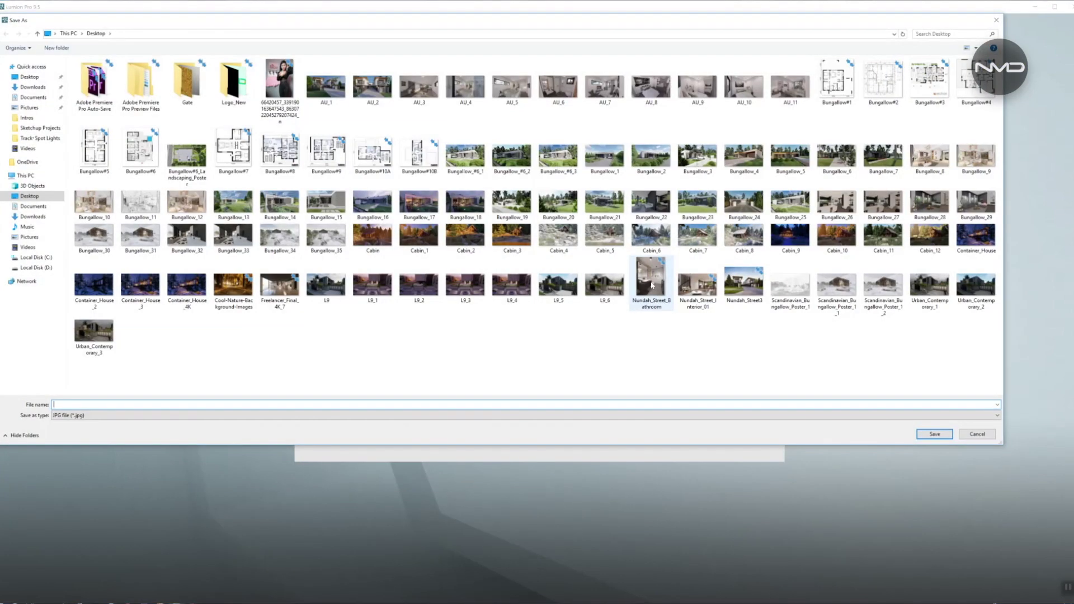
left_click(560, 162)
double_click(560, 162)
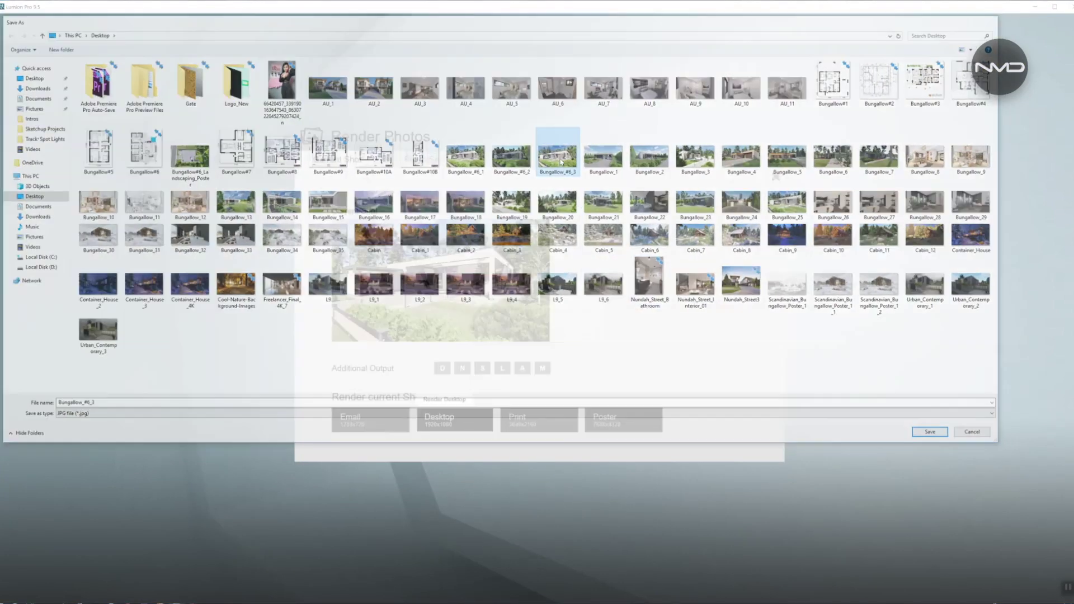